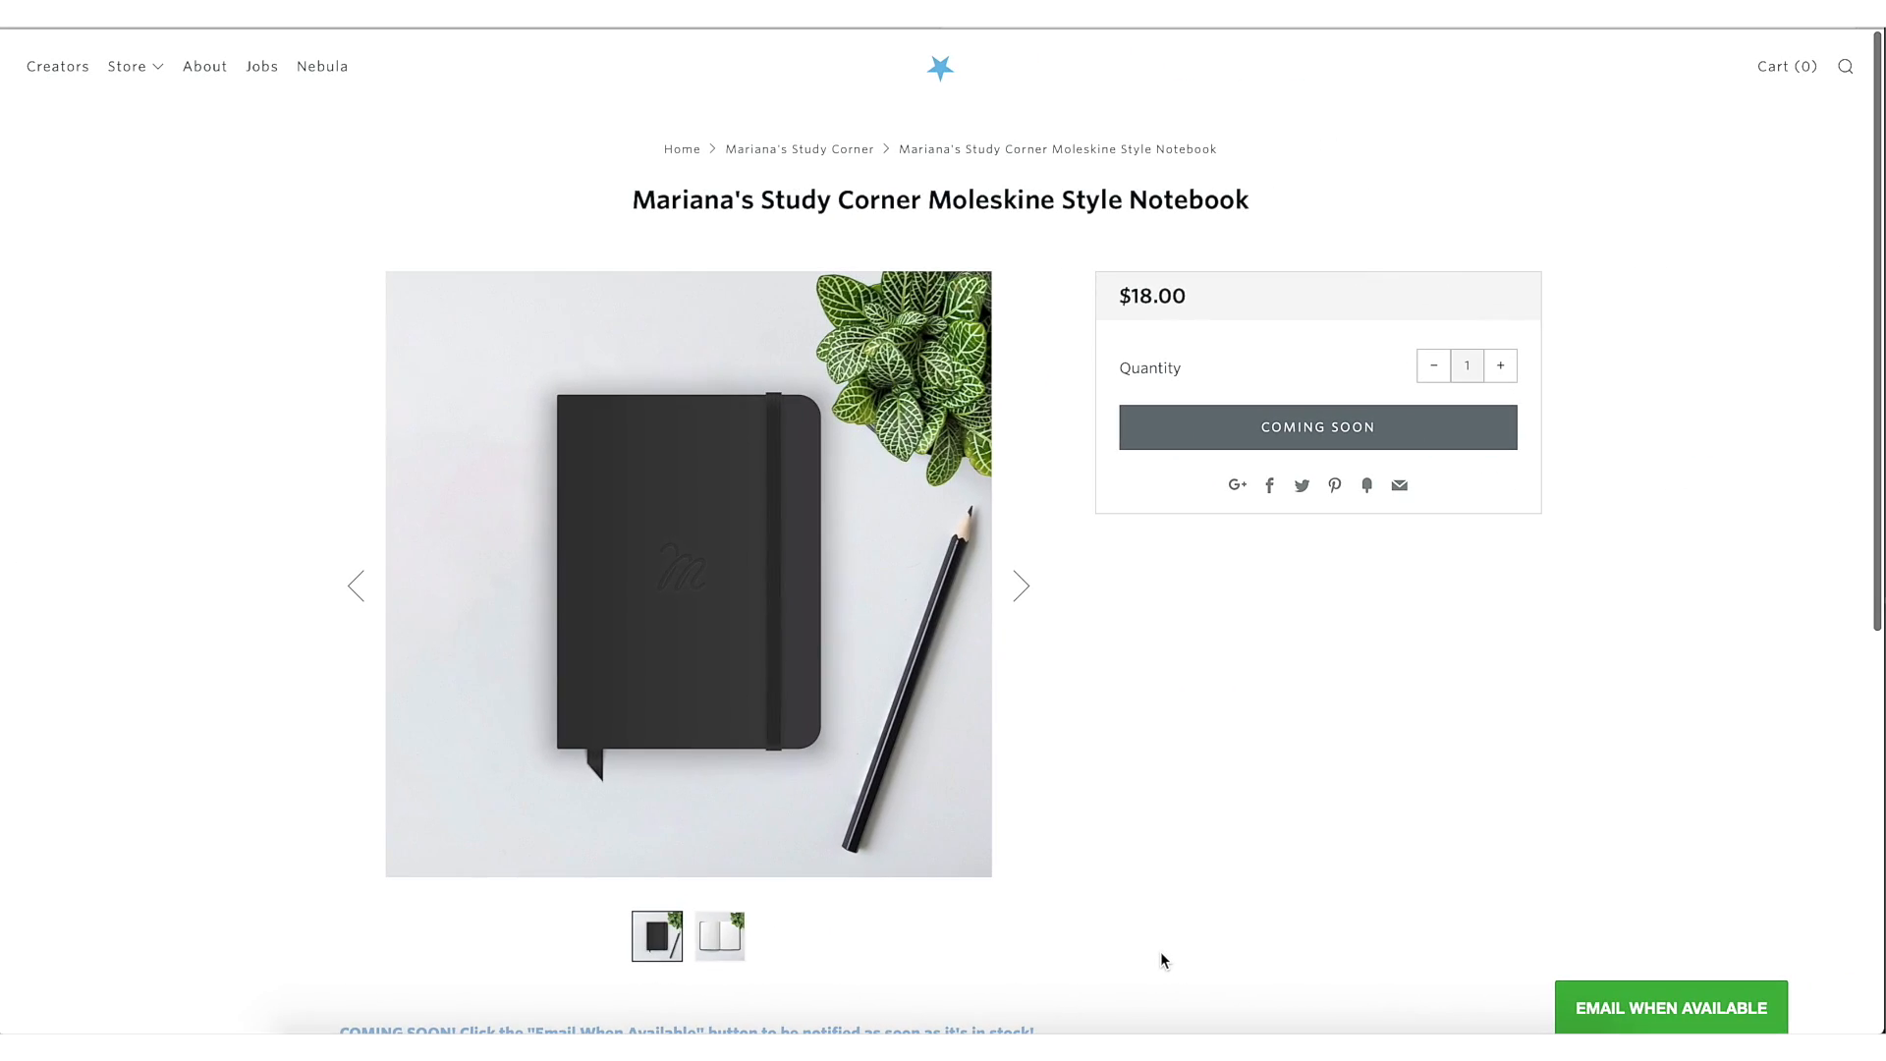
View the enlarged notebook photo, close it, then show the closed black notebook photo.
left_click(1023, 587)
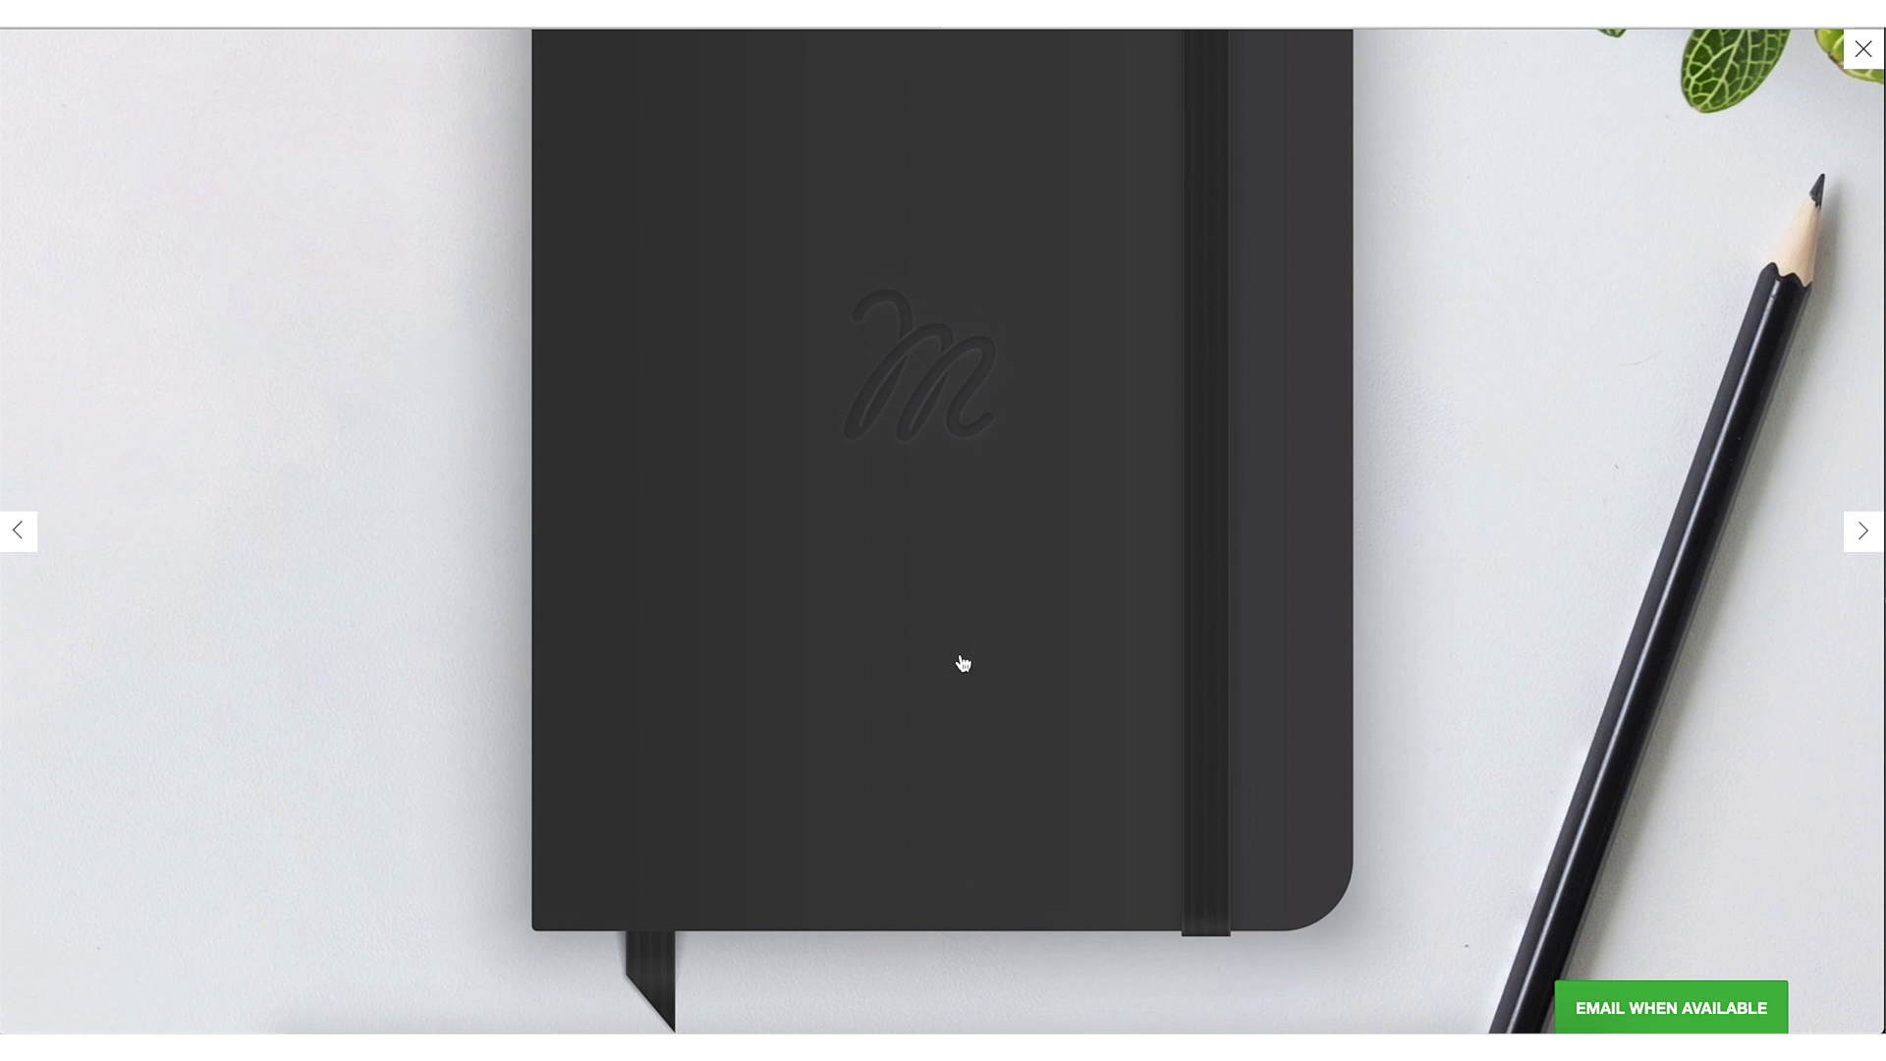
scroll(962, 664, "up", 5)
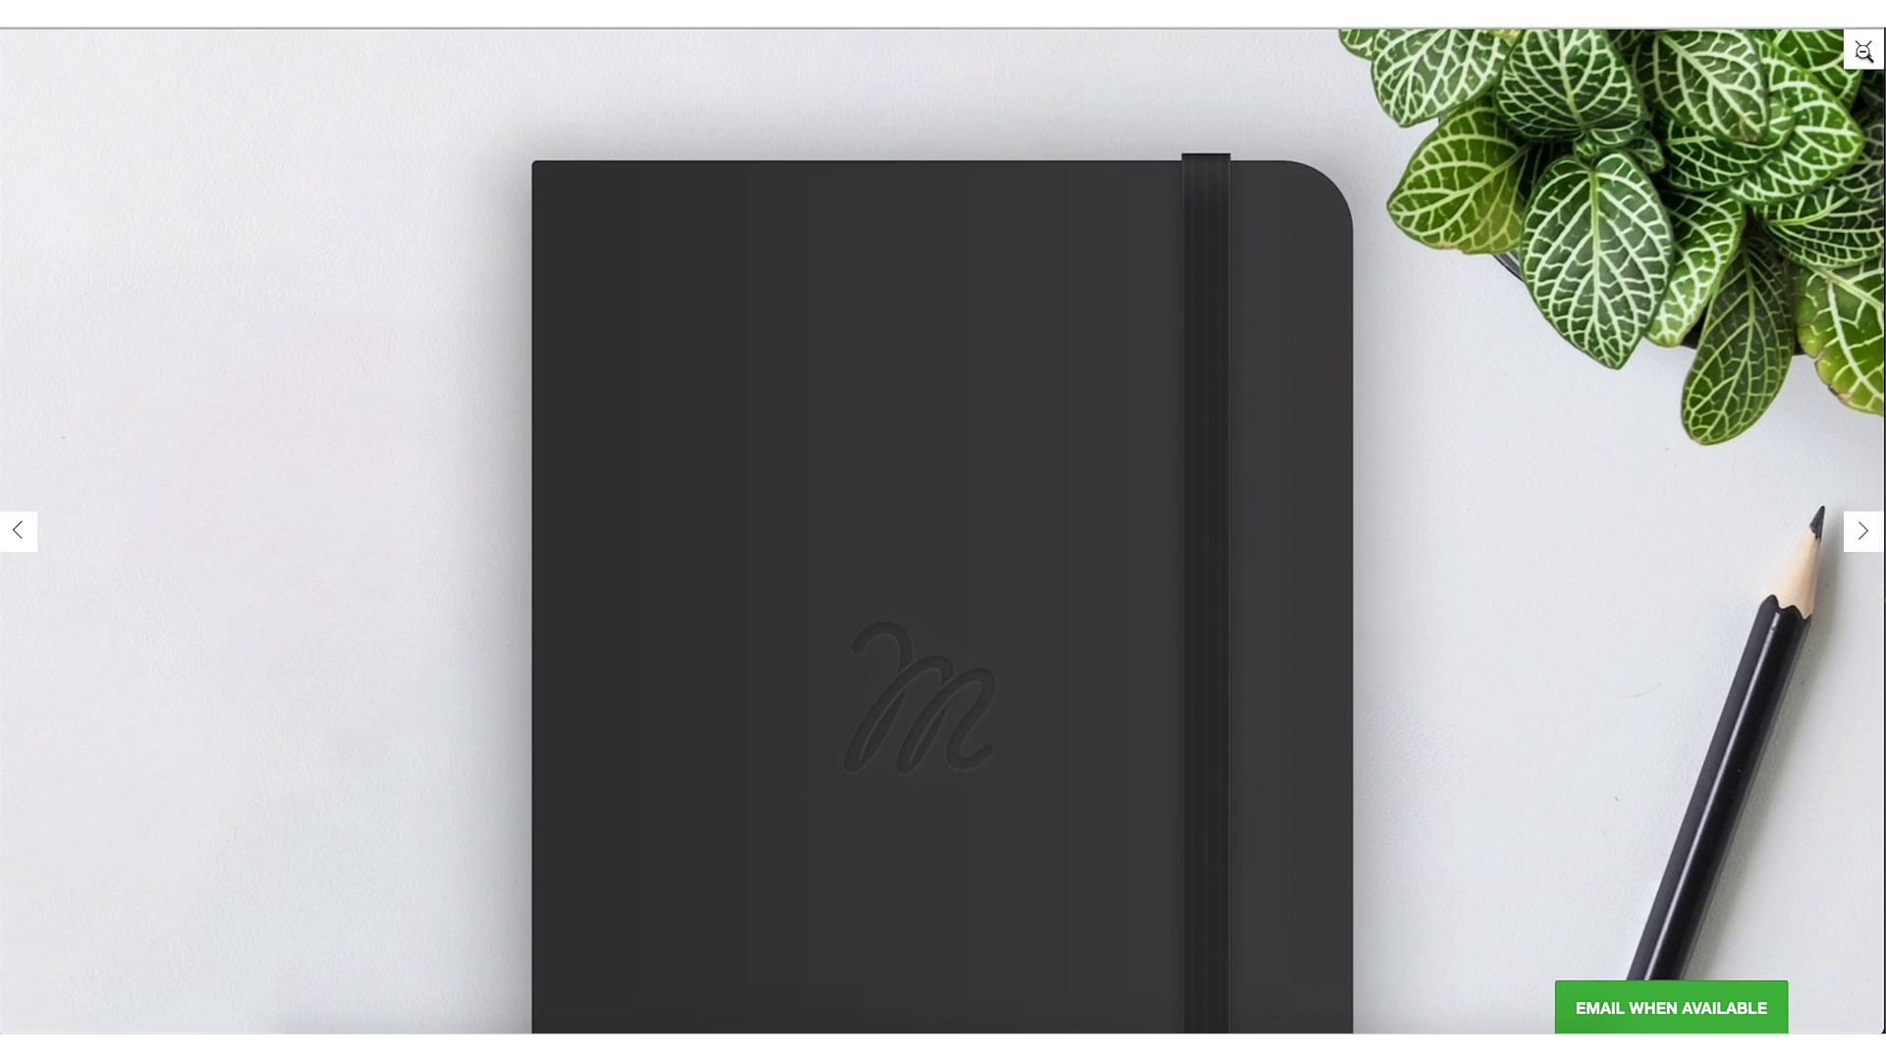
left_click(1862, 52)
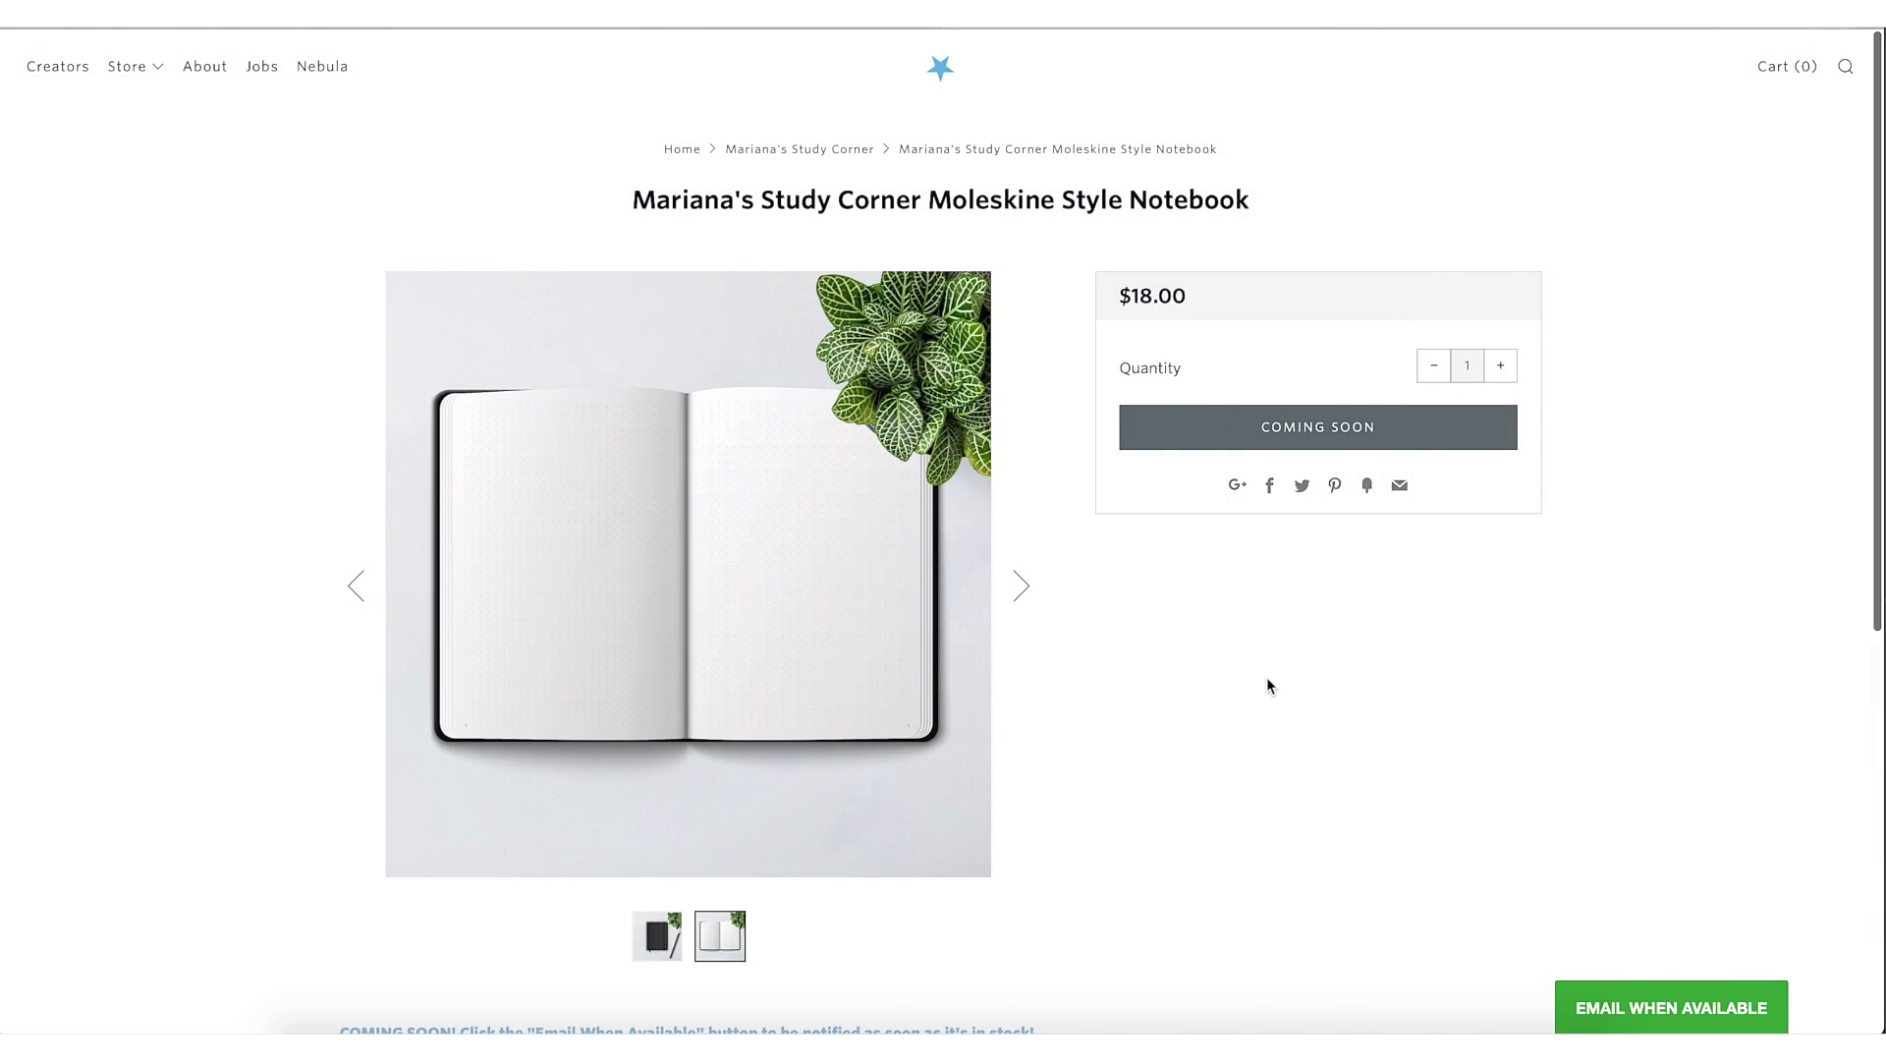
scroll(1266, 676, "down", 3)
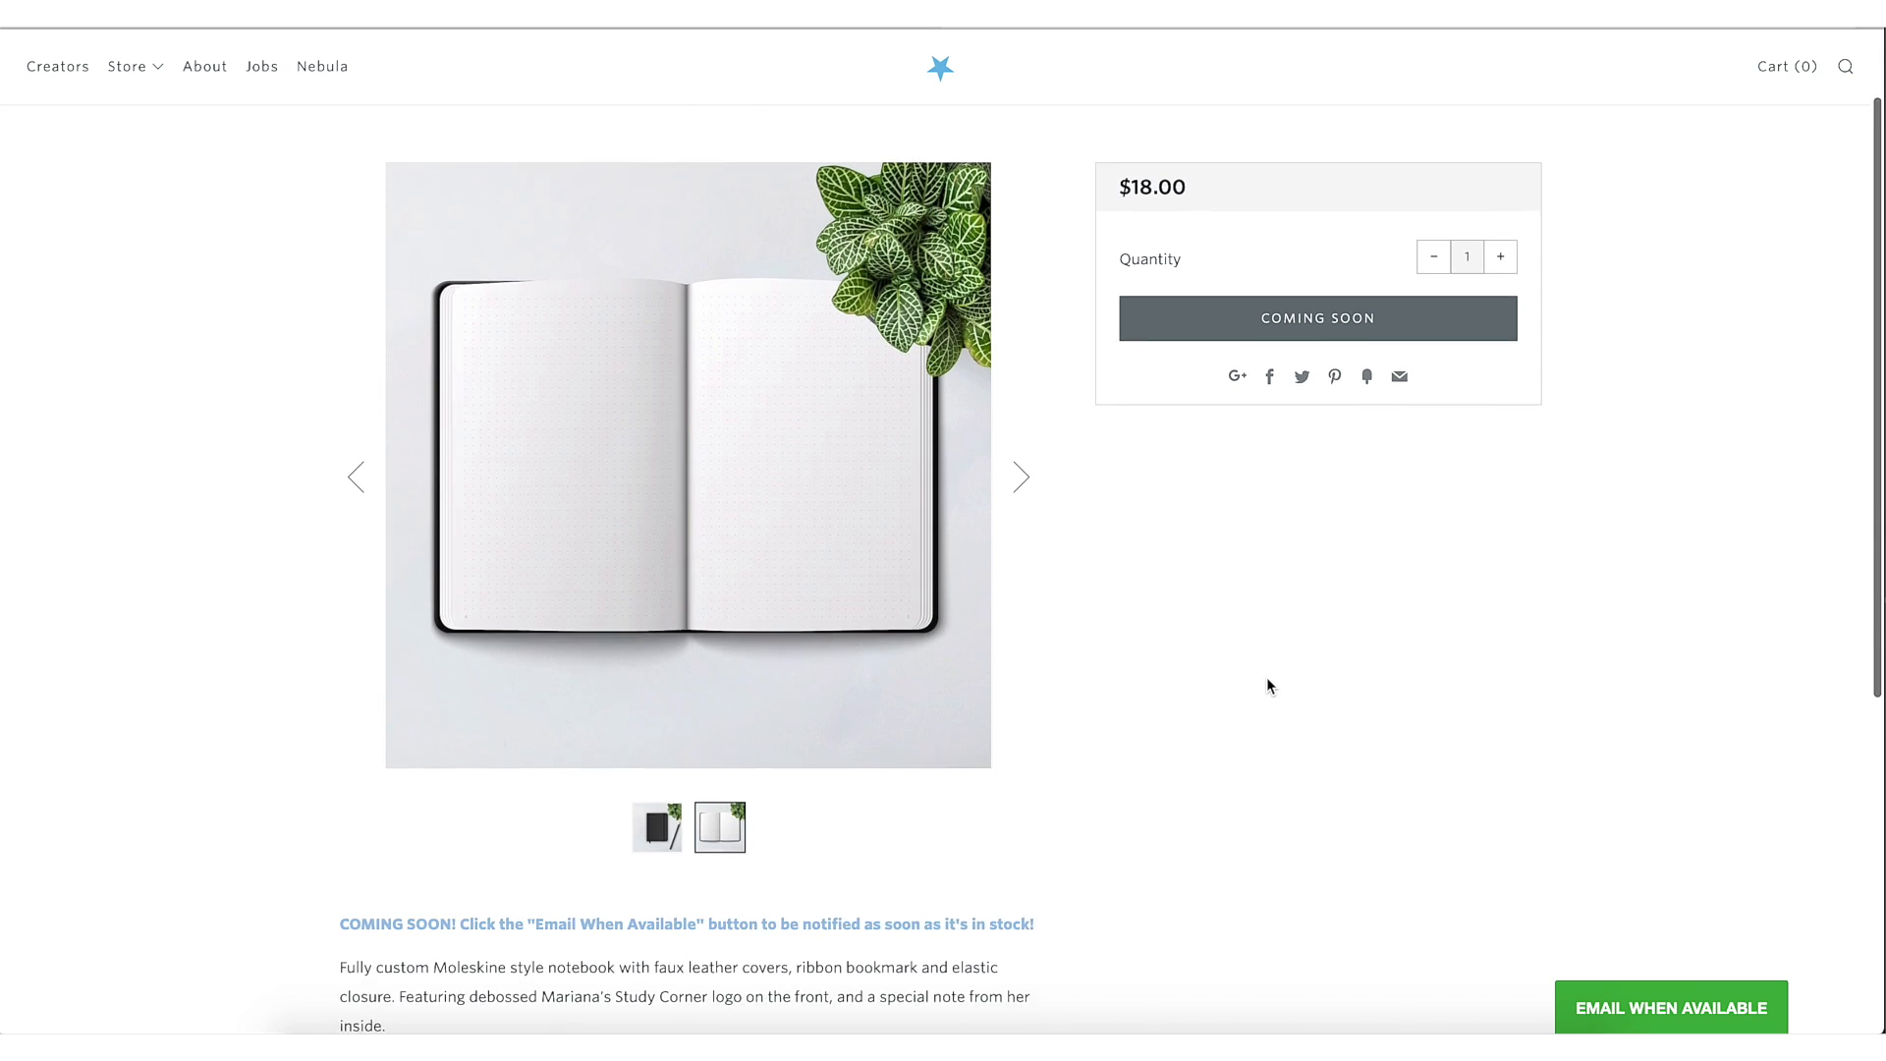
scroll(1265, 676, "down", 3)
scroll(1266, 676, "down", 2)
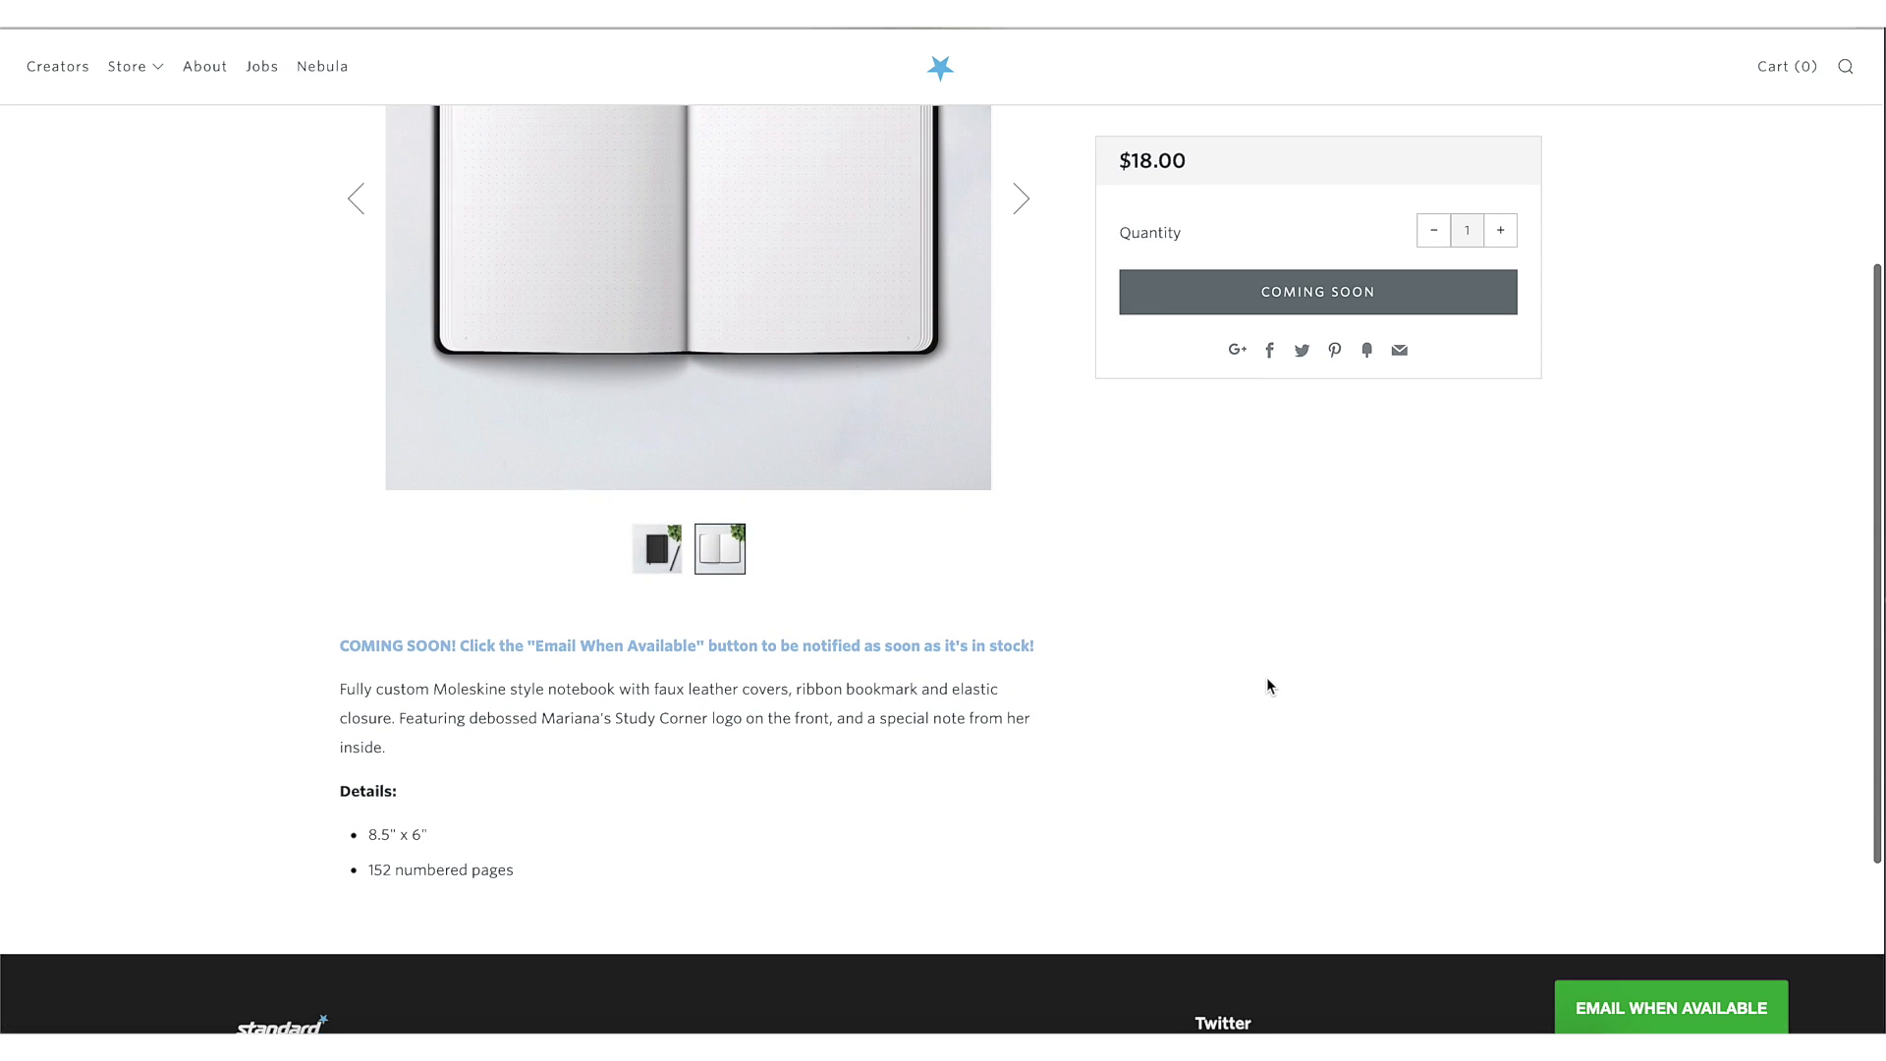
scroll(1266, 676, "down", 1)
scroll(1266, 677, "down", 3)
scroll(1265, 677, "down", 1)
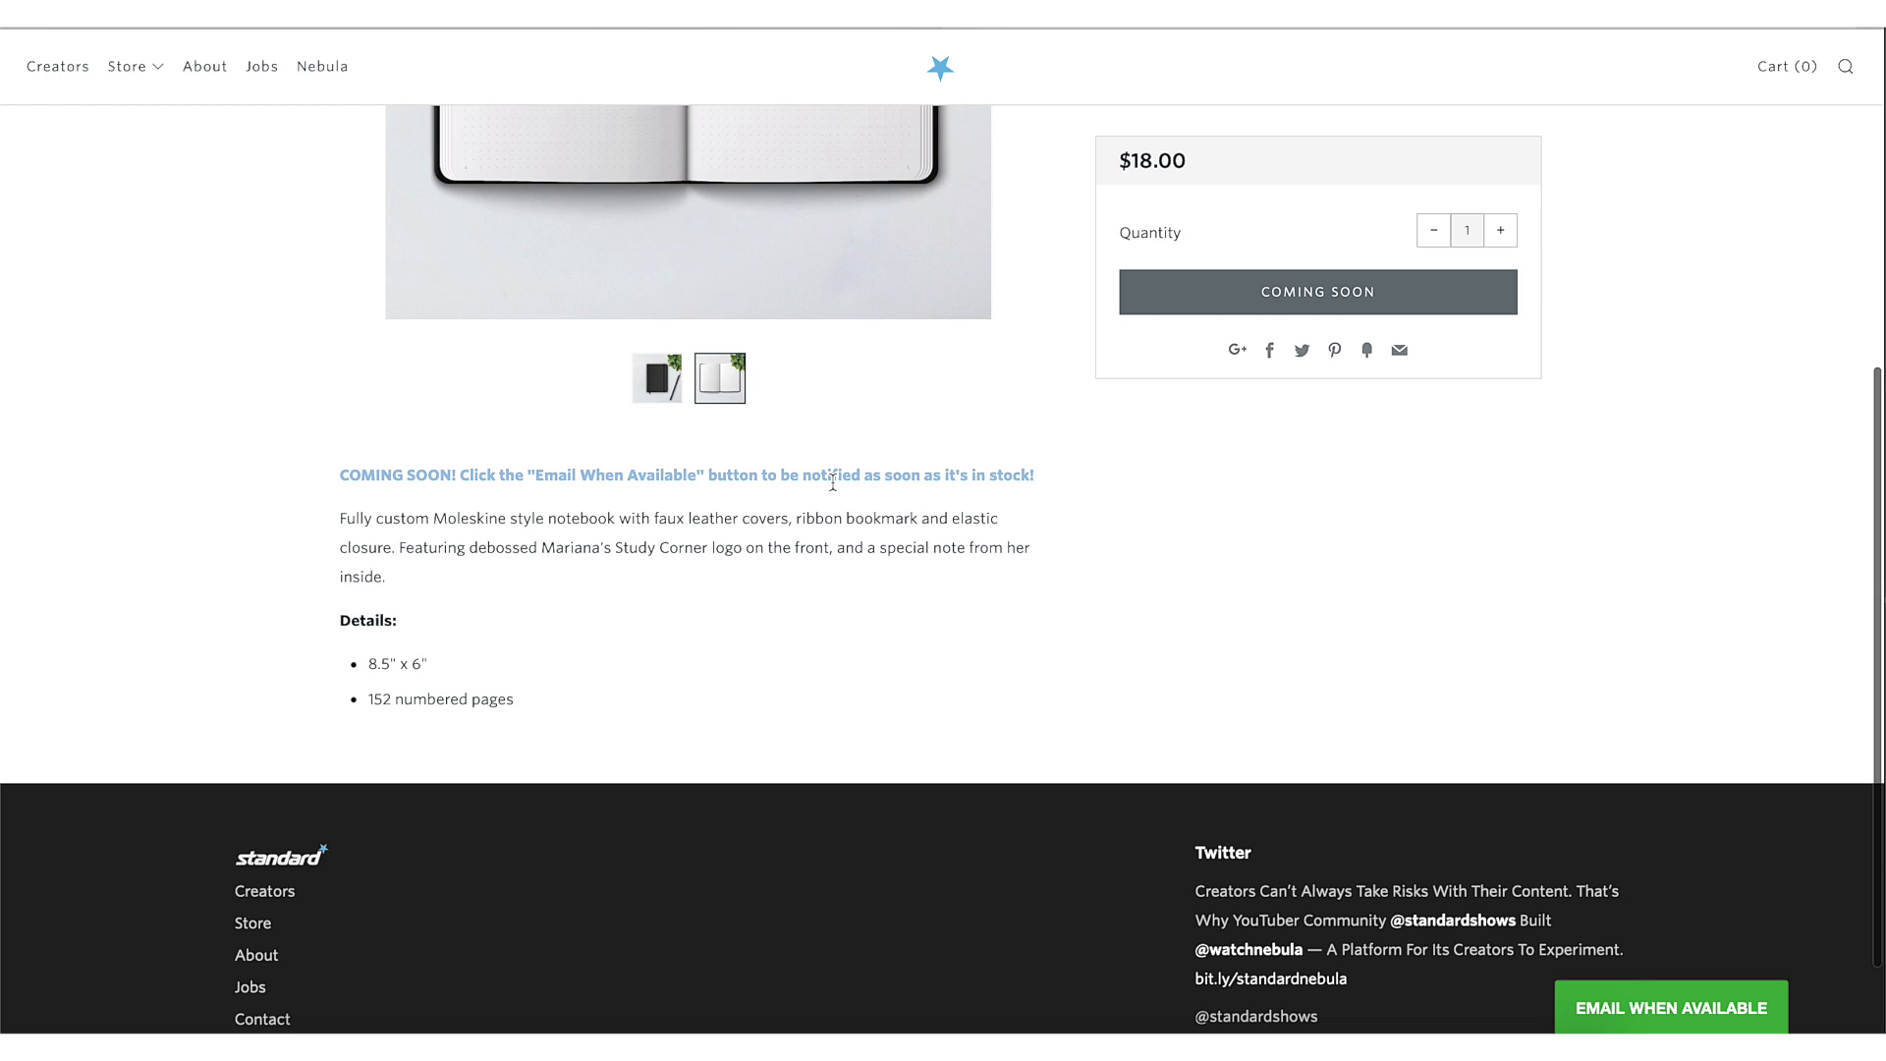
scroll(833, 482, "up", 3)
scroll(792, 579, "up", 2)
left_click(664, 846)
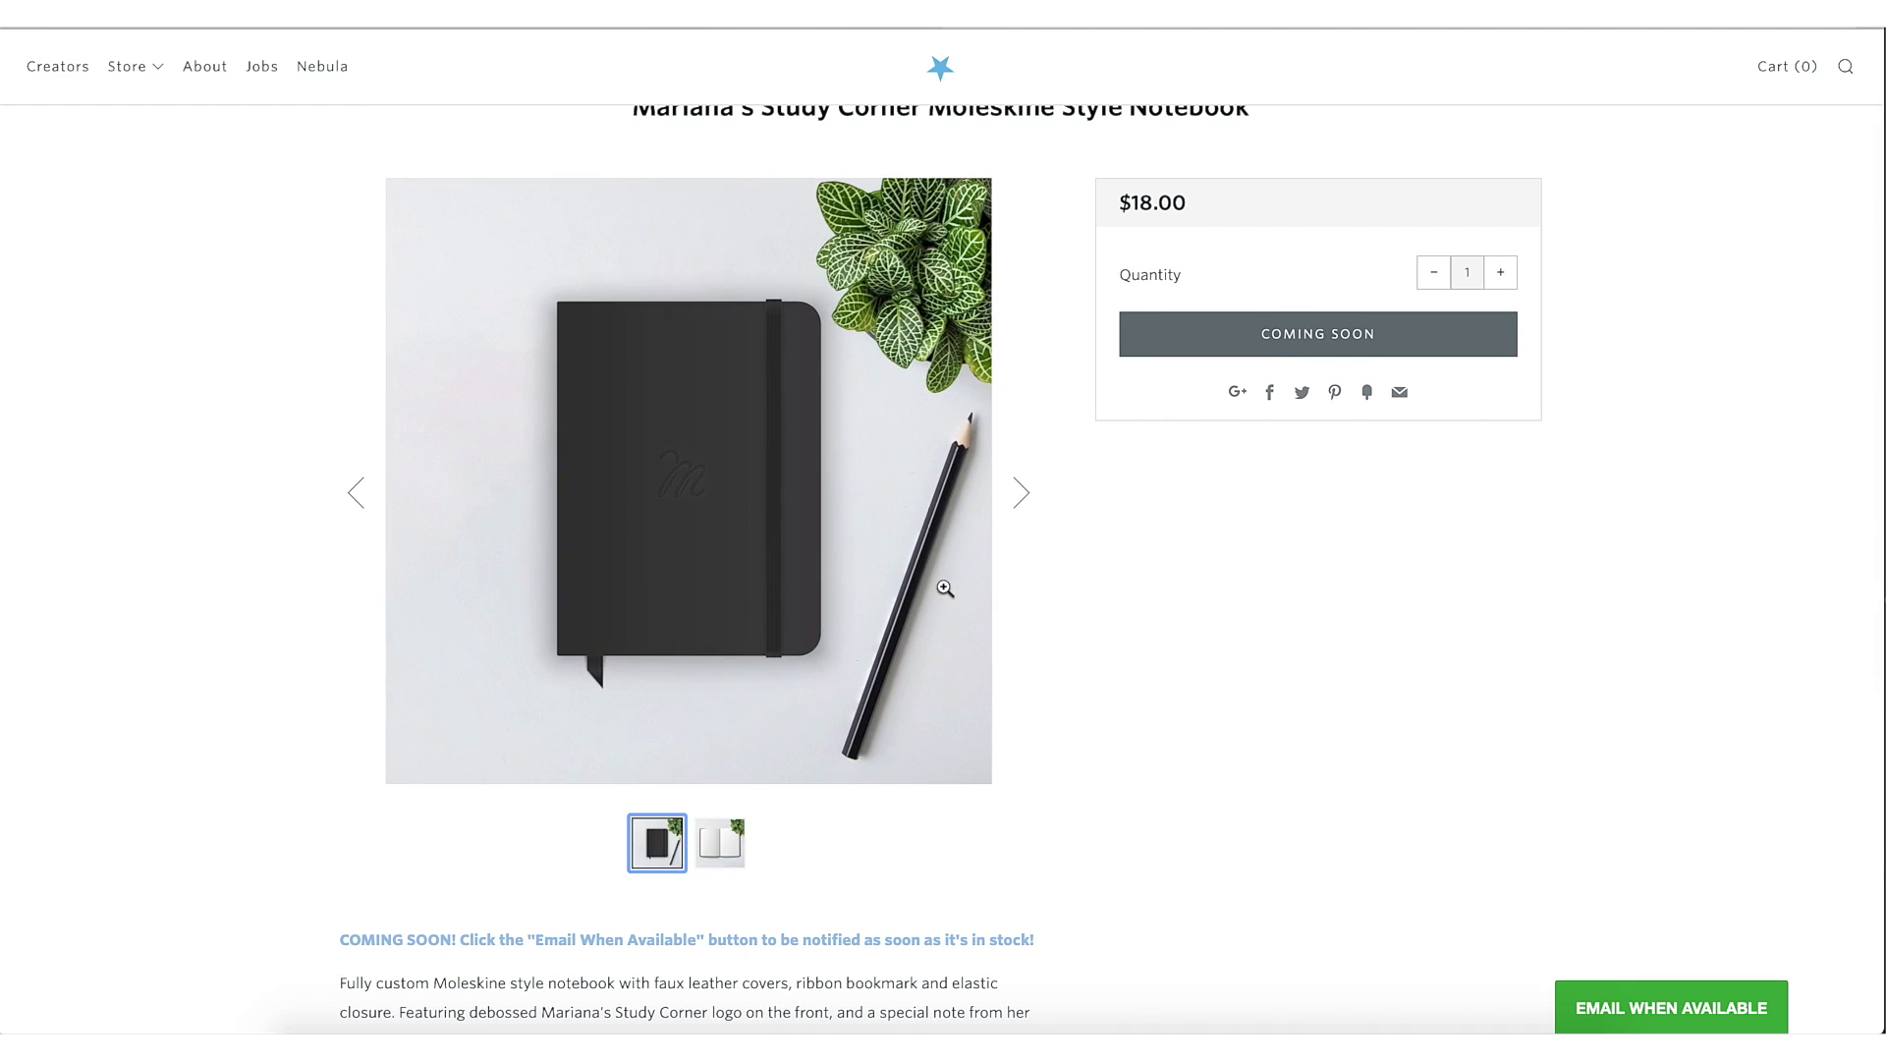
scroll(1070, 529, "up", 2)
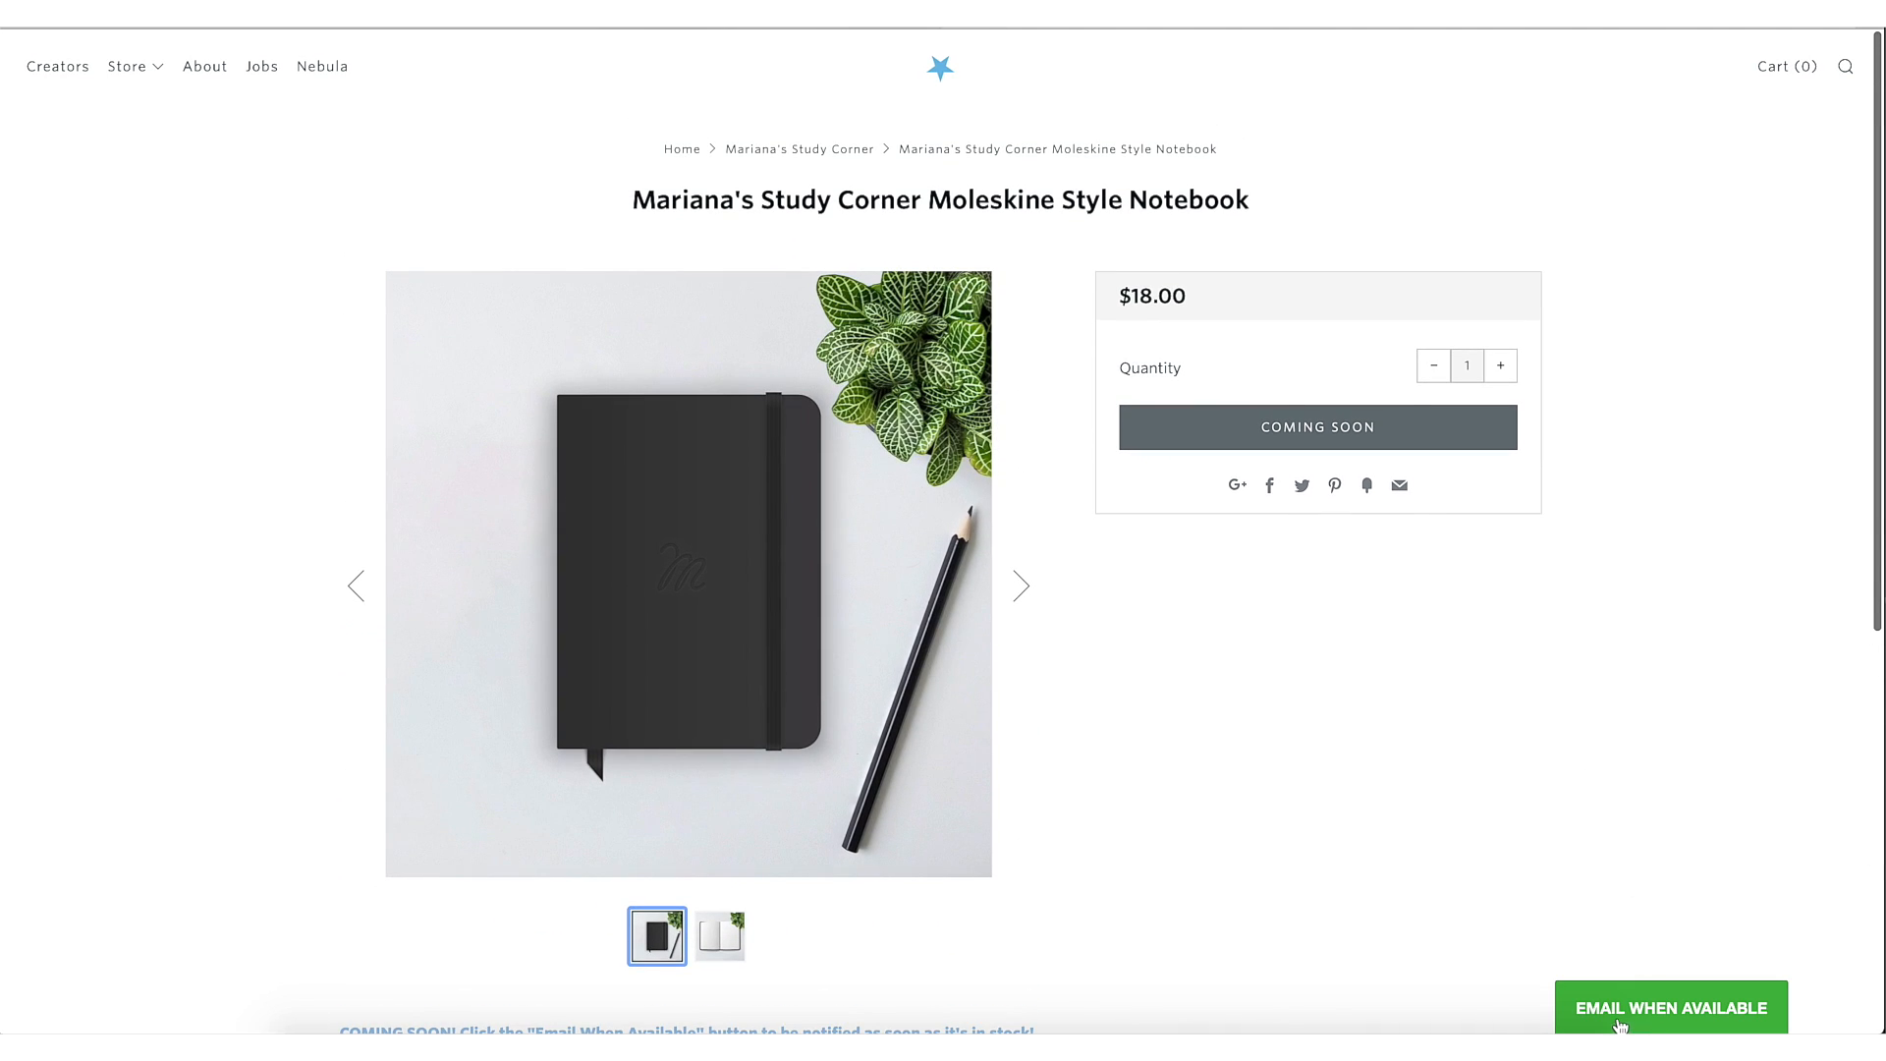
Bring up the Email When Available back-in-stock sign-up for the notebook.
left_click(1703, 1015)
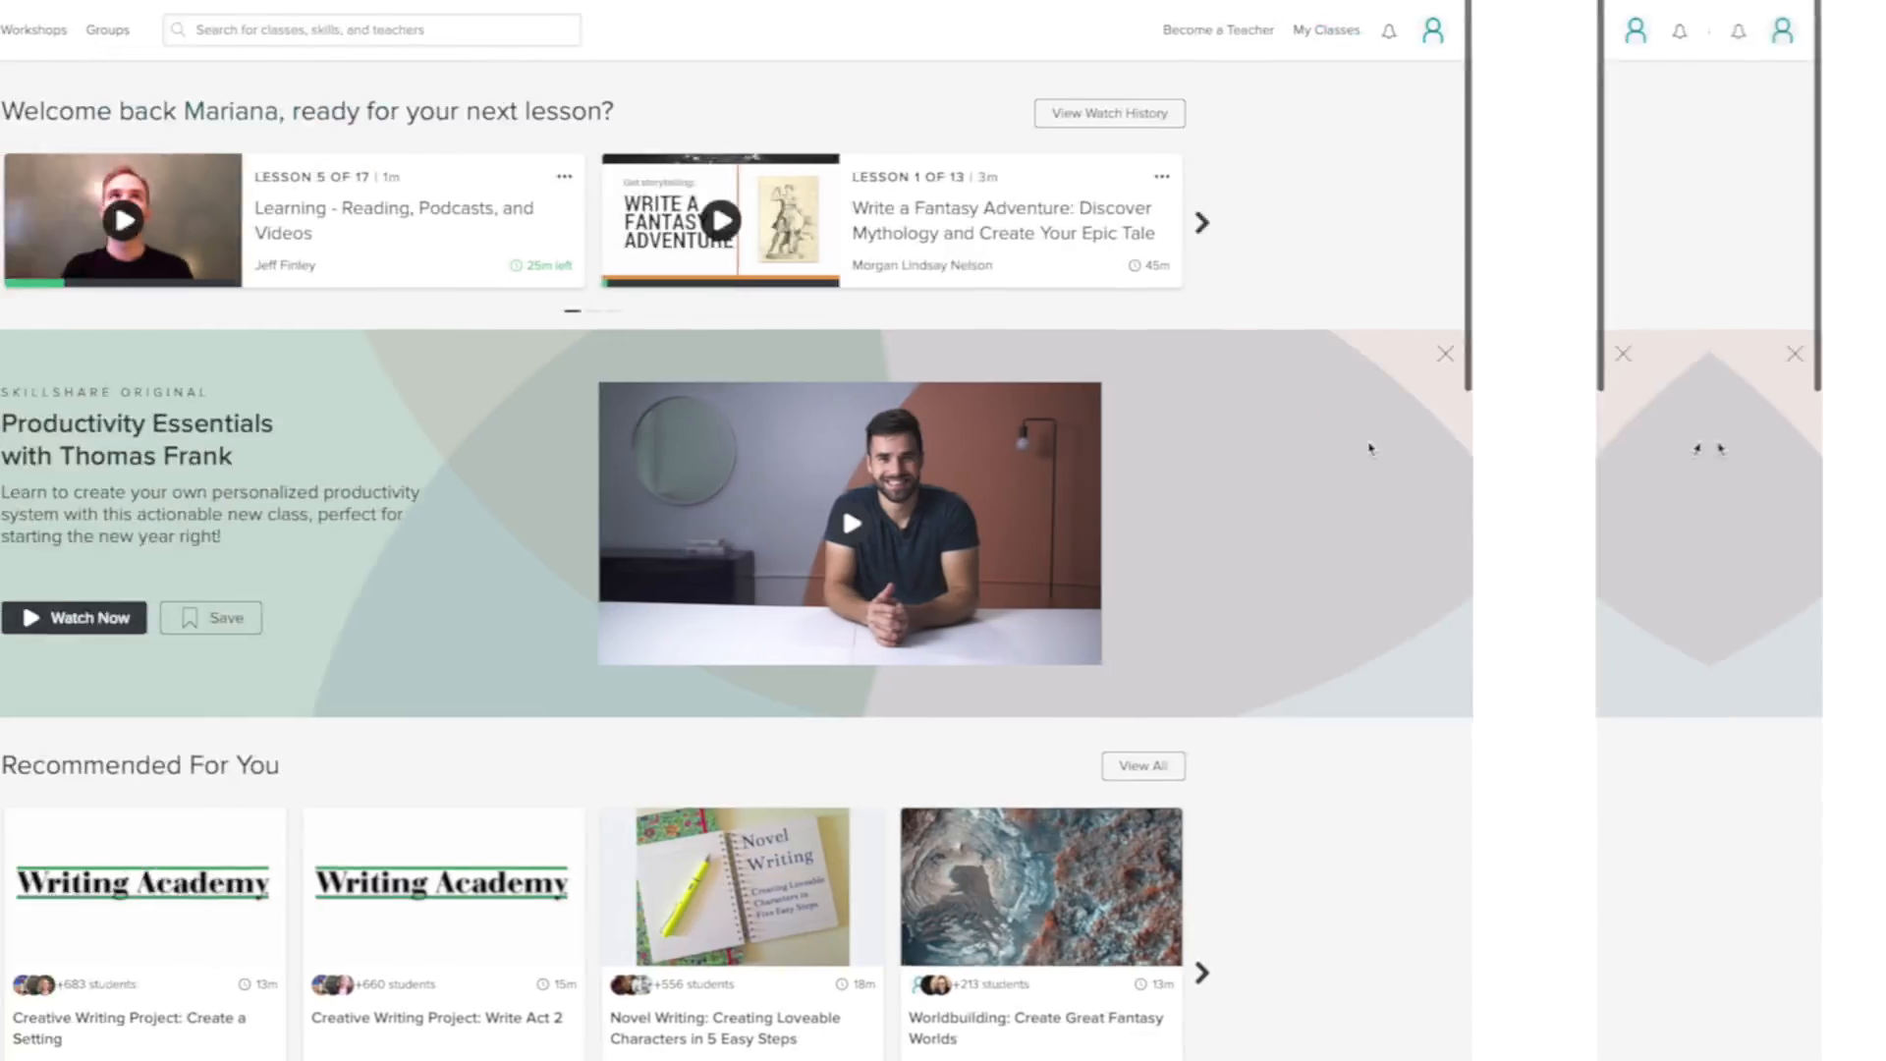
scroll(1718, 450, "down", 4)
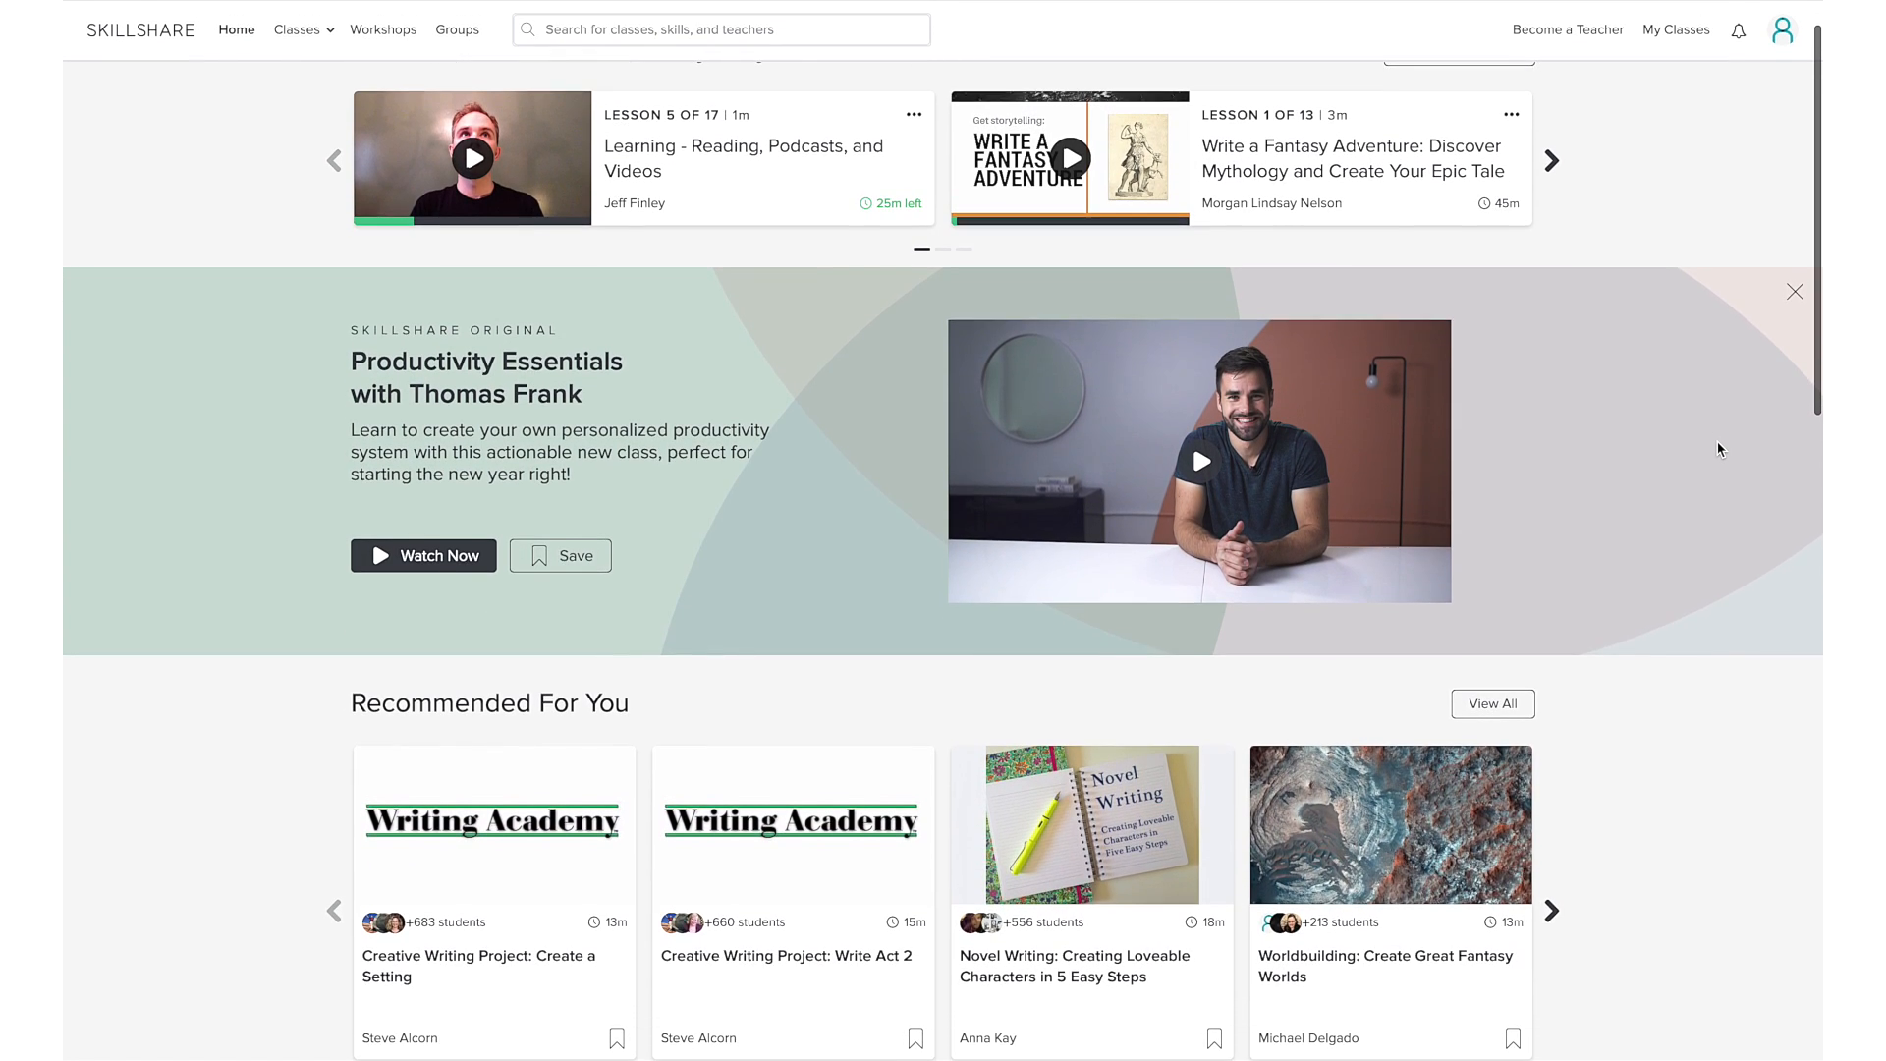
scroll(1718, 449, "down", 3)
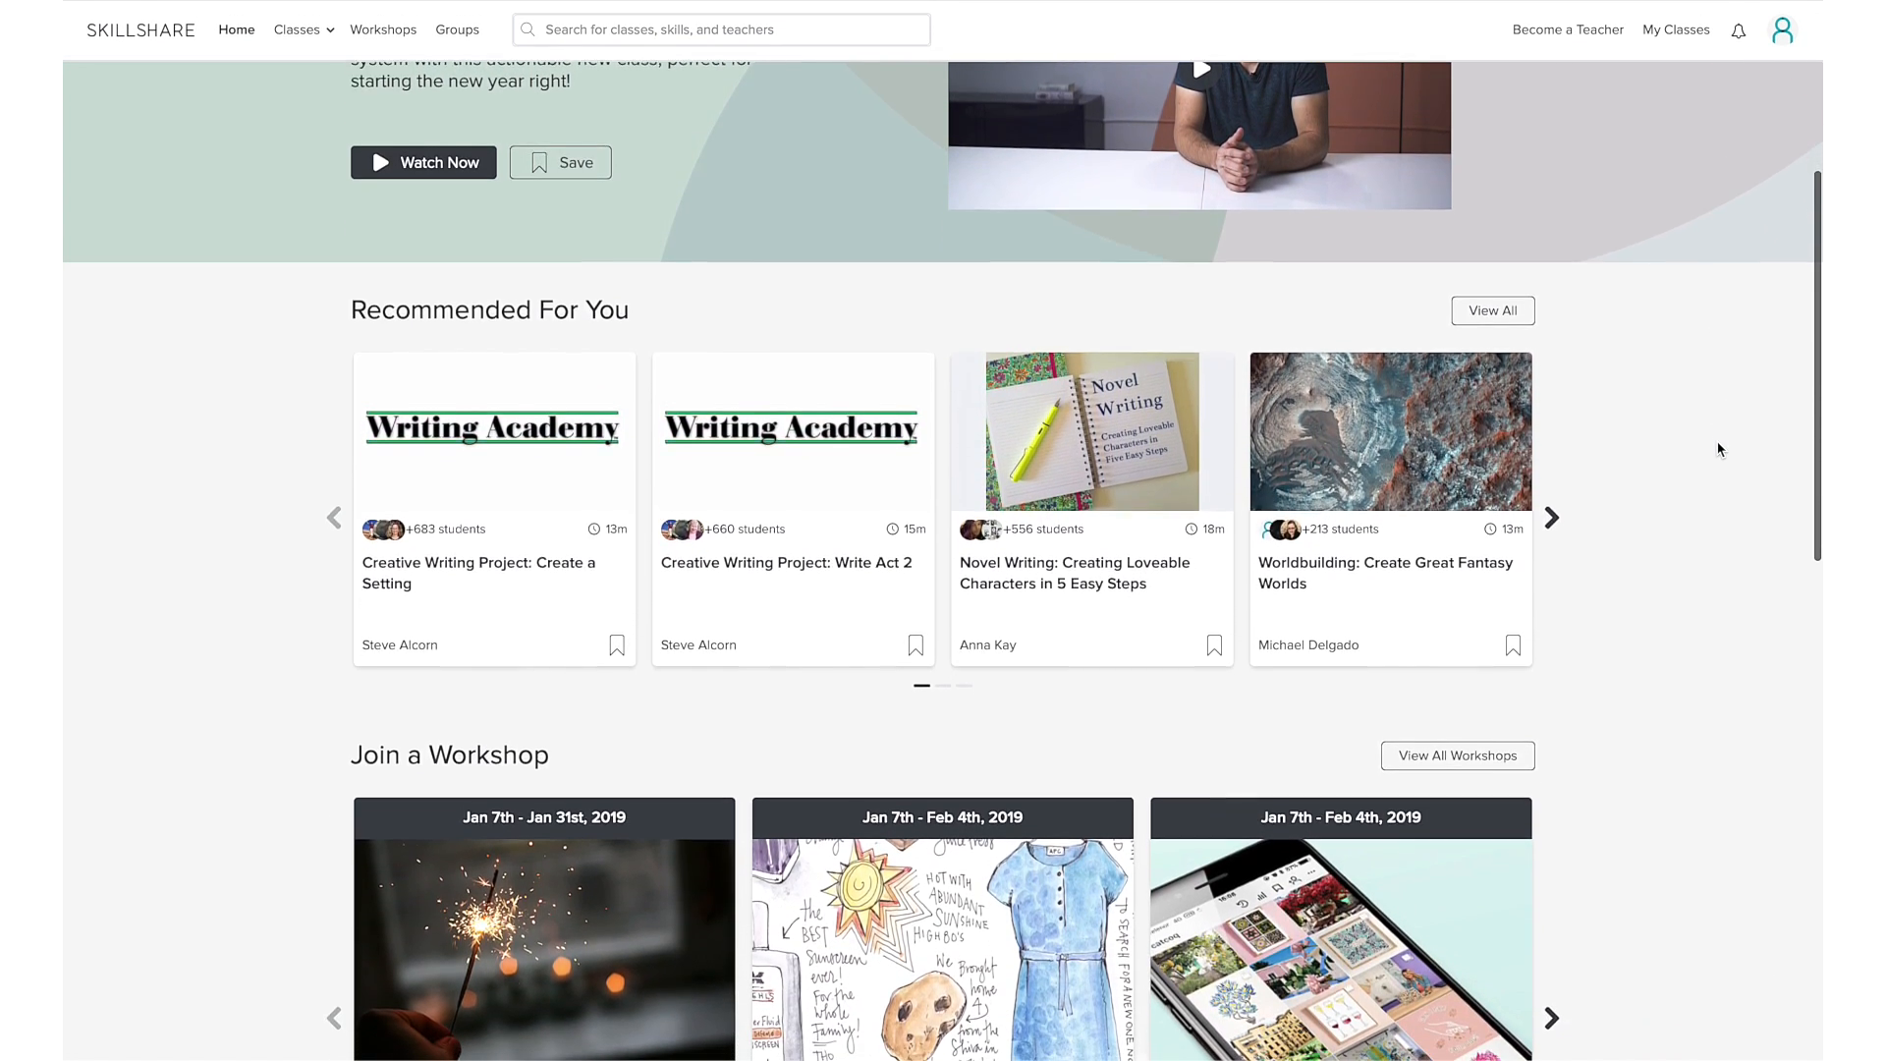
scroll(1719, 450, "down", 10)
Advance the Featured On Skillshare row and open the Productivity Today class.
left_click(1552, 255)
scroll(1562, 252, "up", 2)
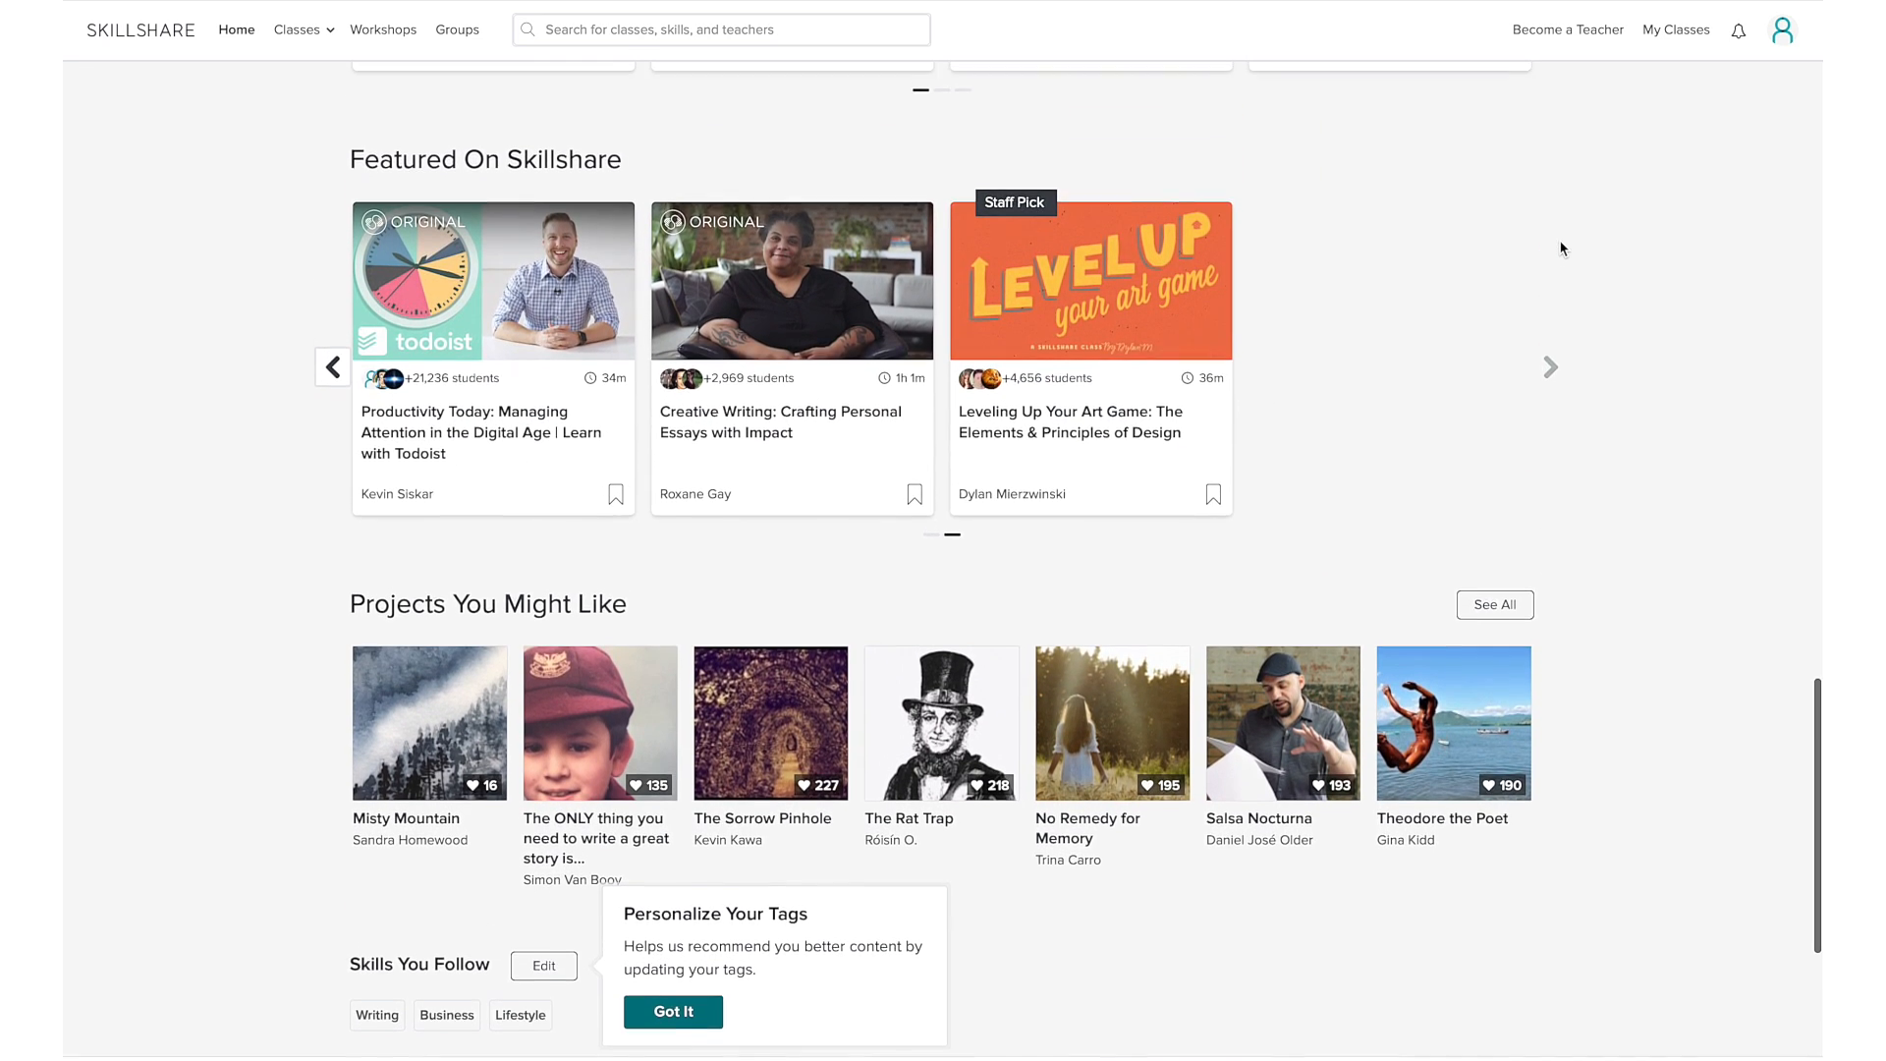
scroll(1562, 252, "up", 2)
scroll(1562, 251, "up", 1)
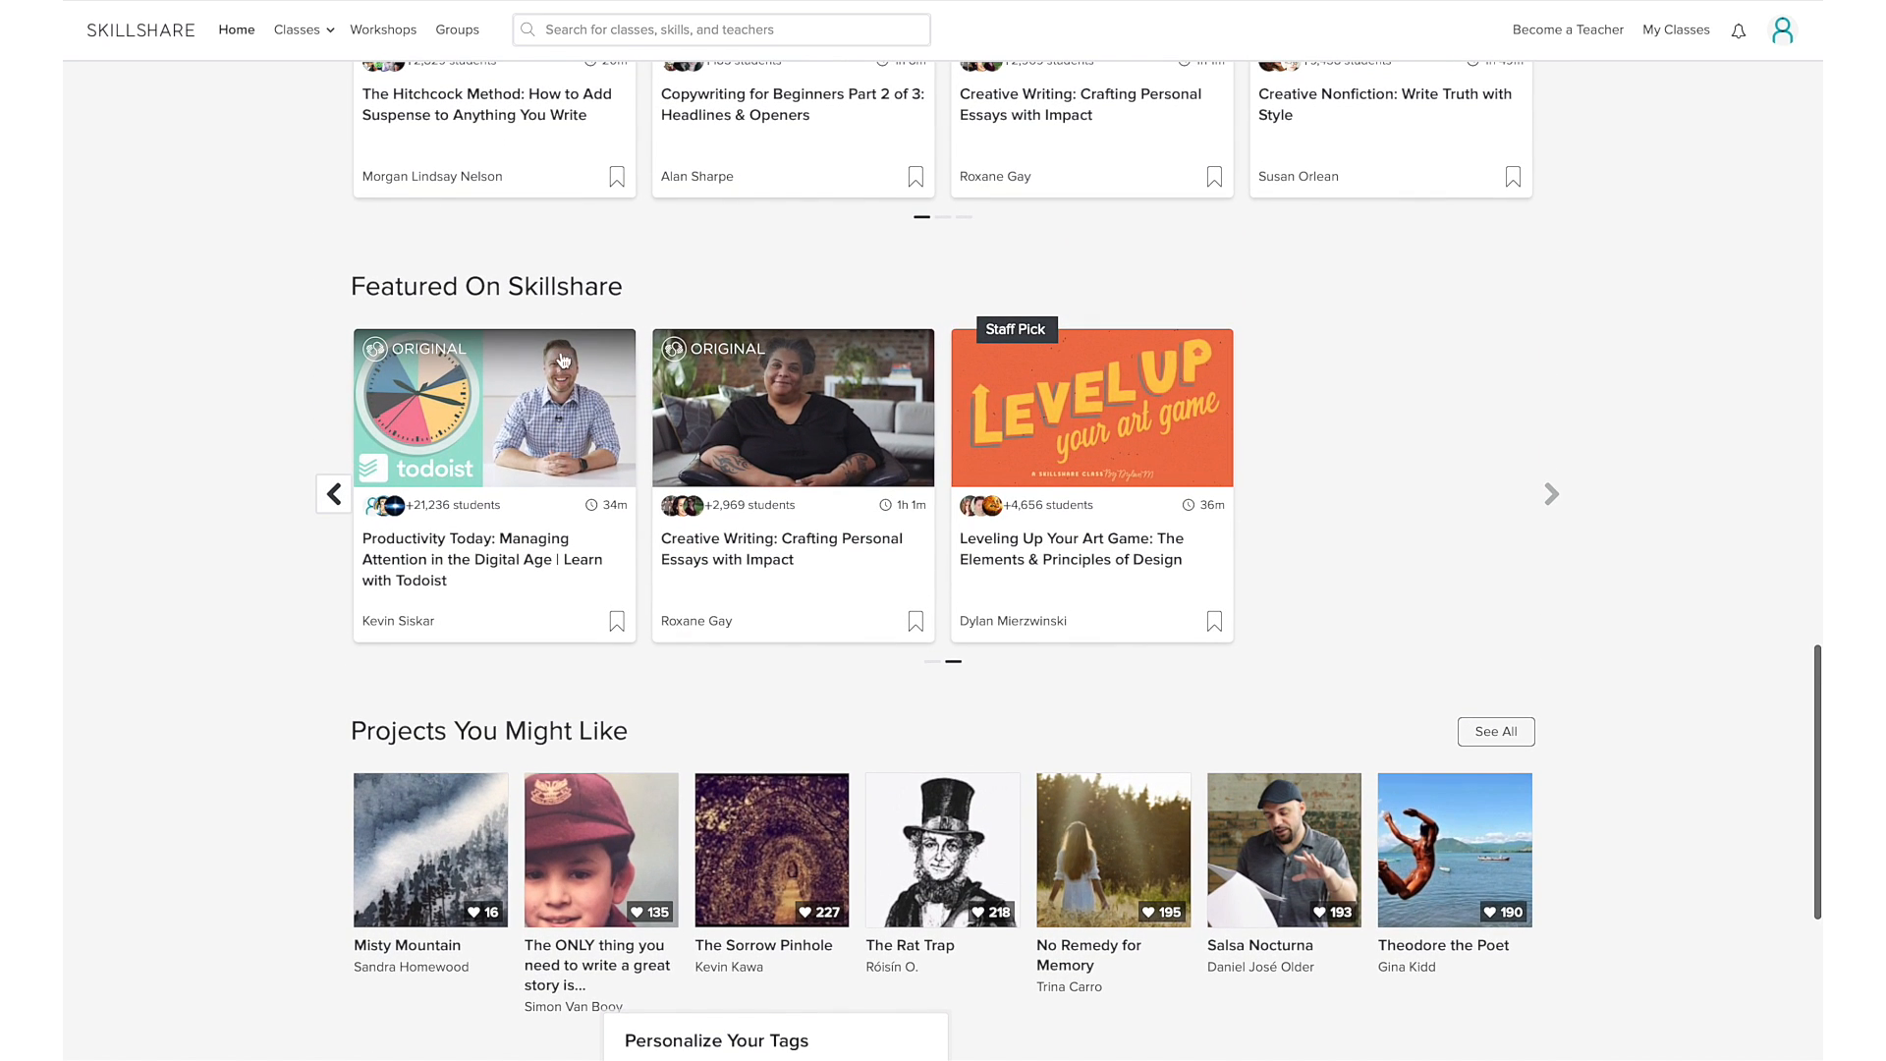
left_click(542, 417)
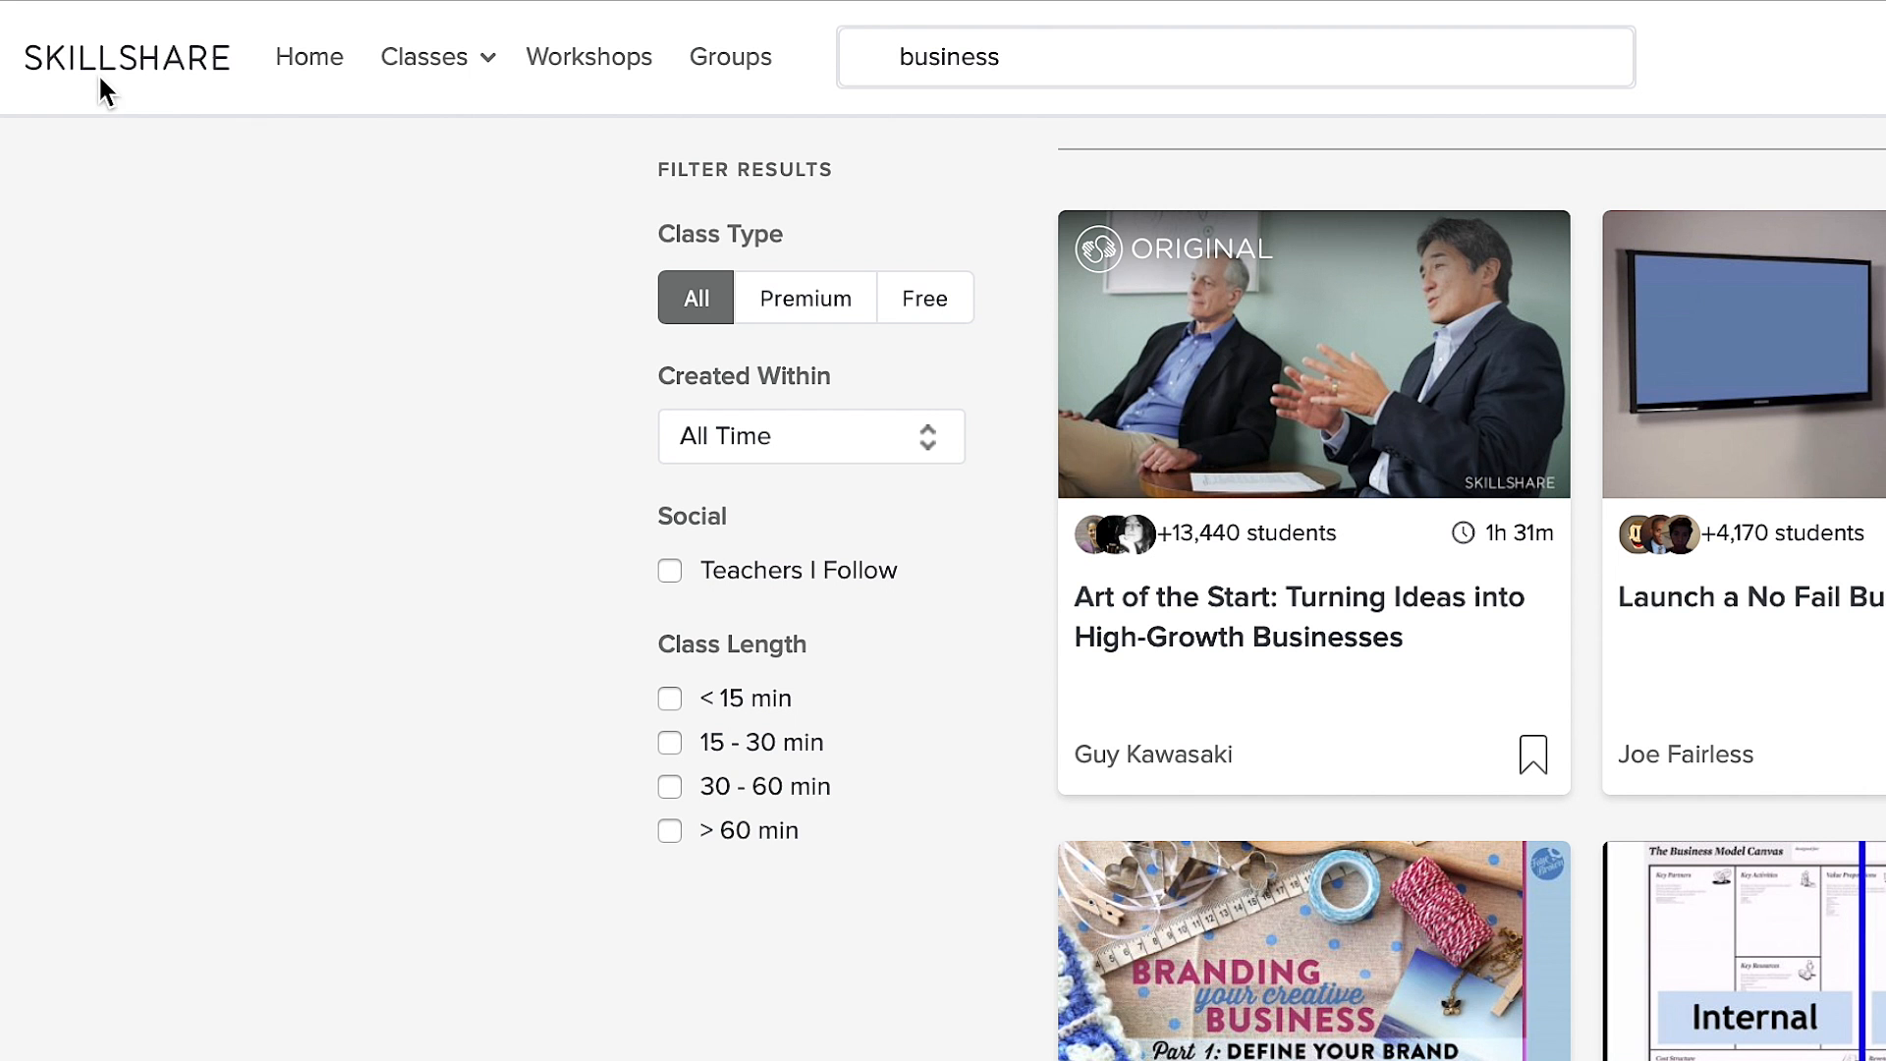
Search for evernote classes and switch to a later lesson of the productivity class.
left_click(465, 66)
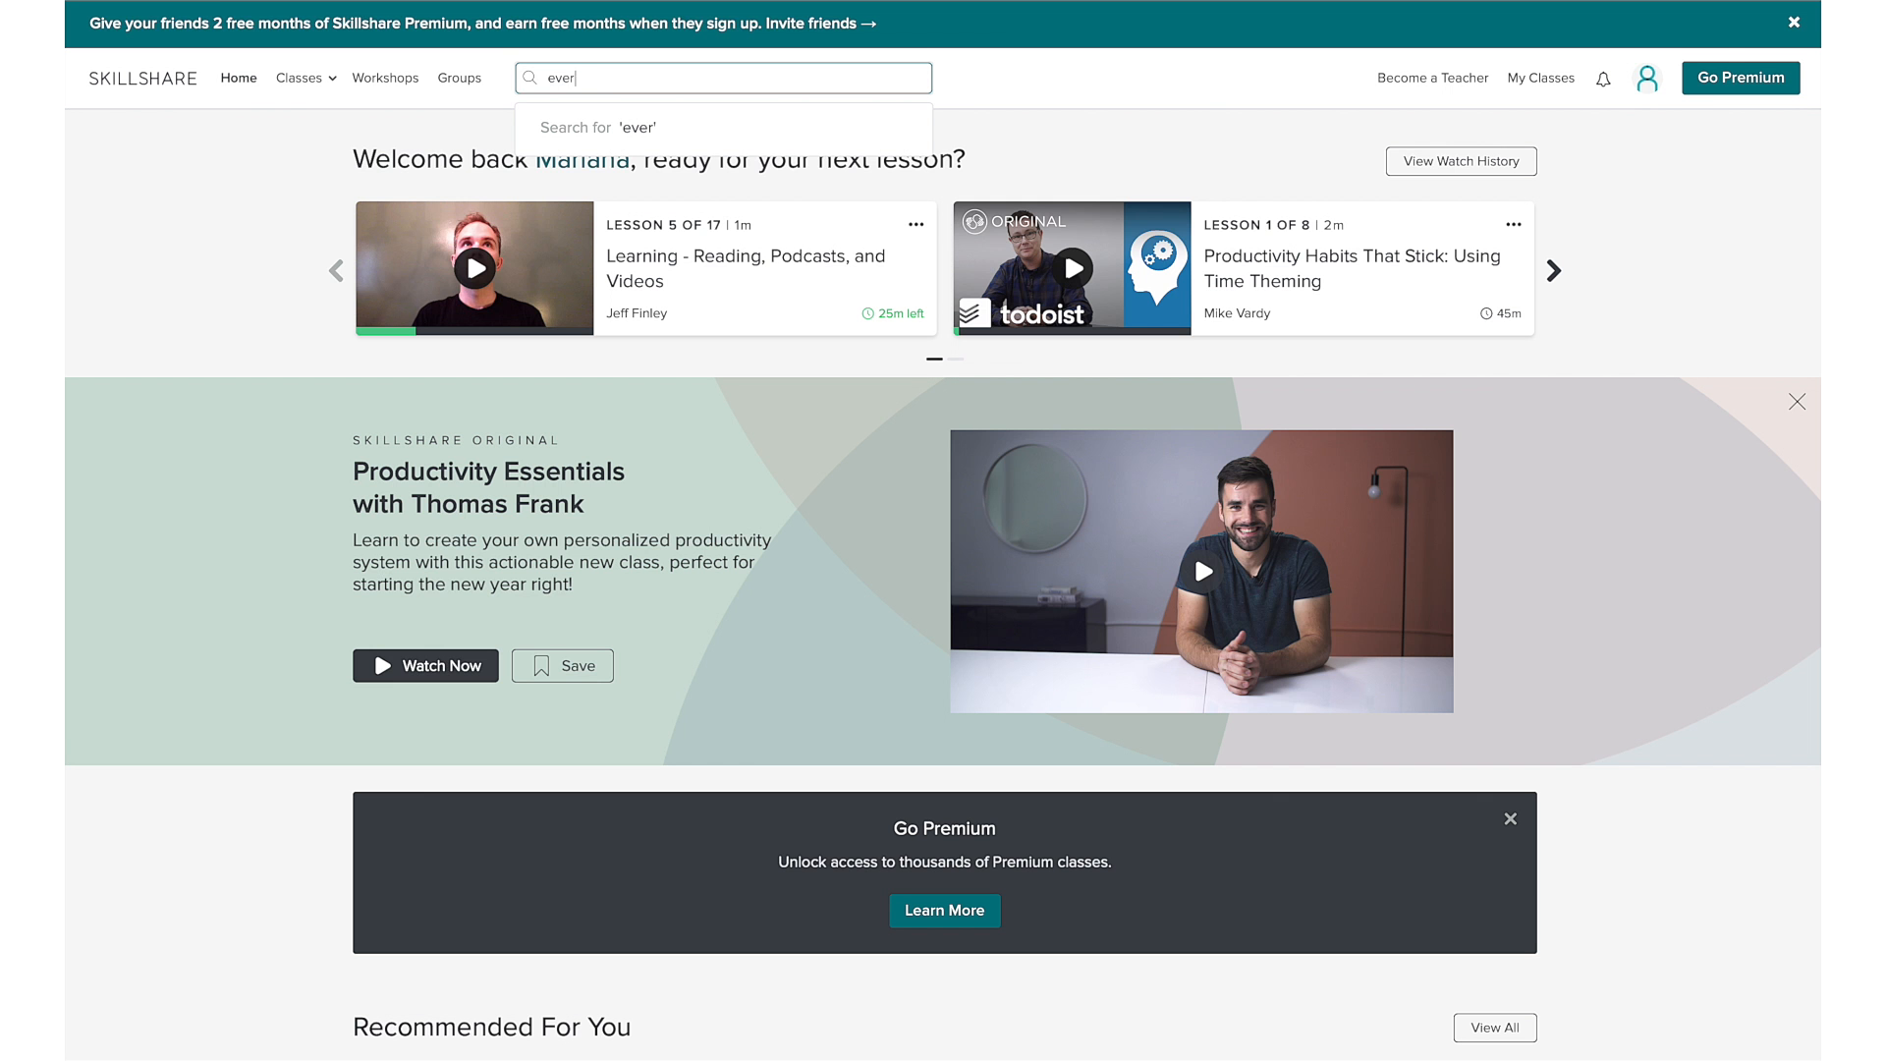
key("Return")
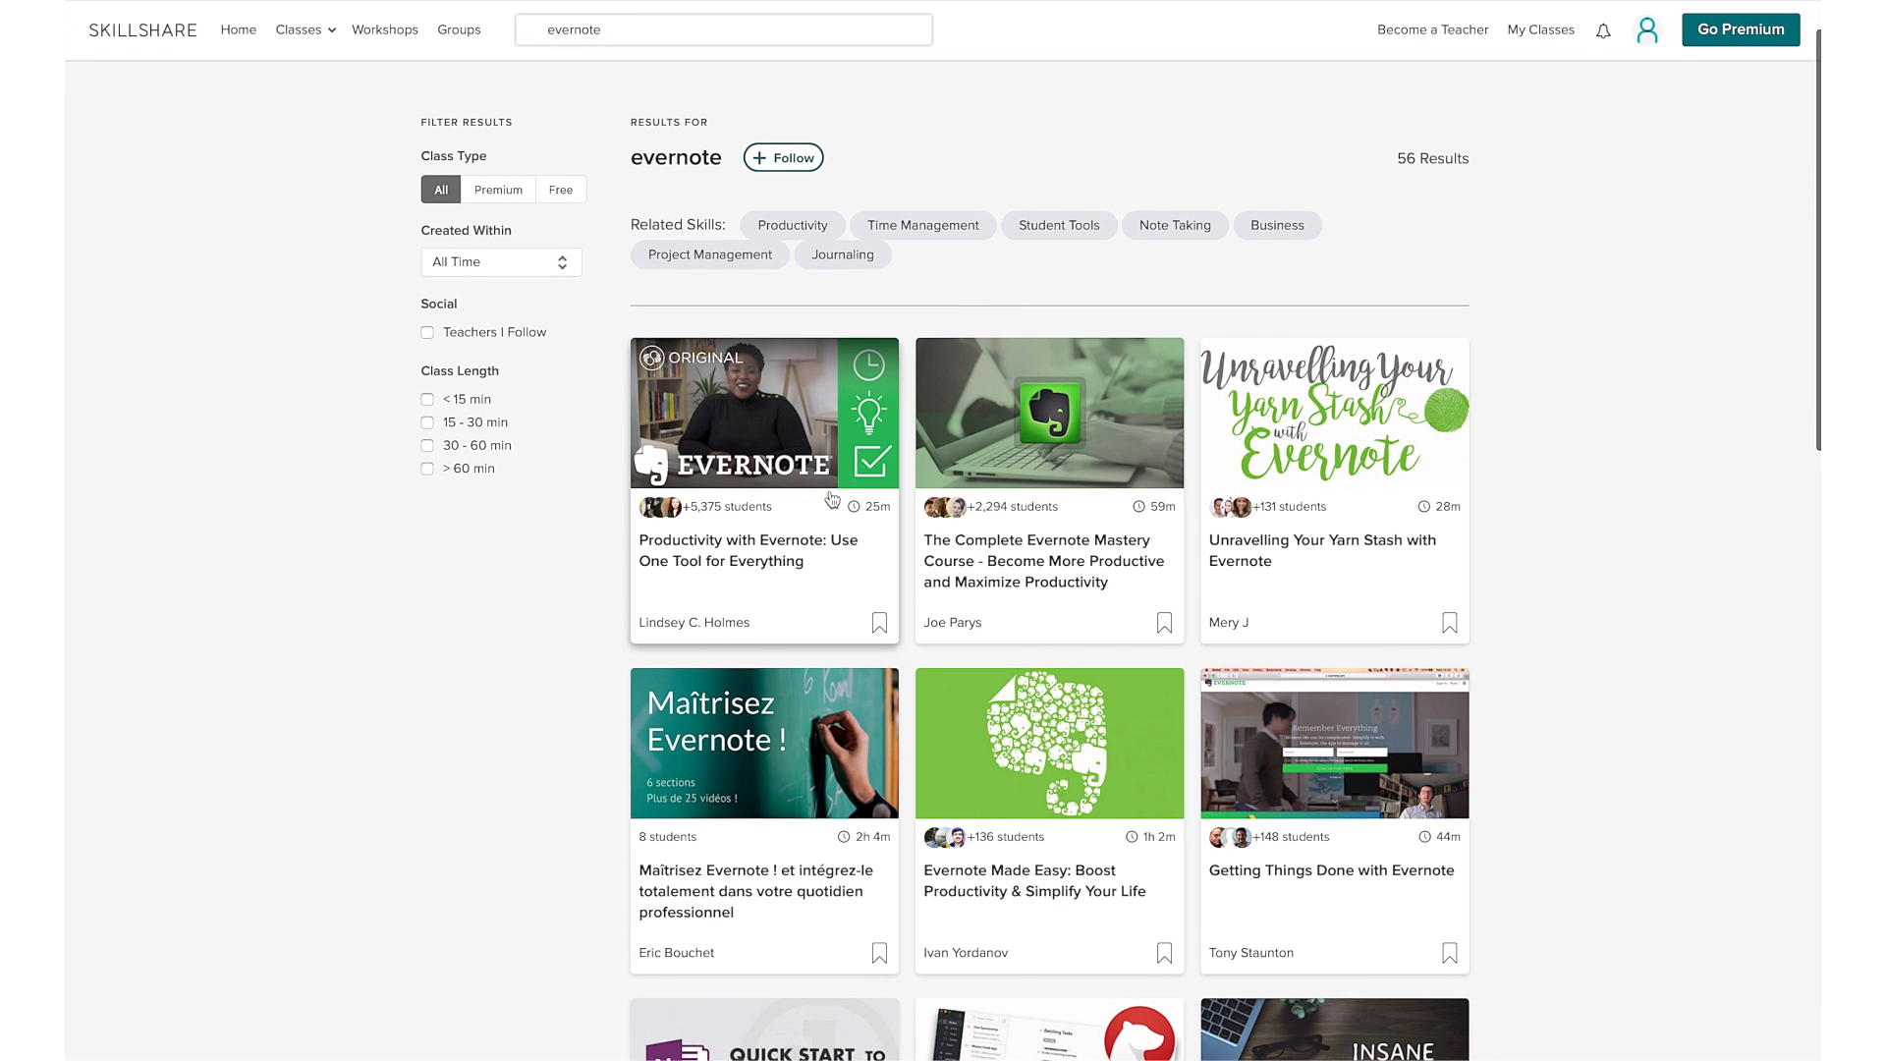
scroll(831, 498, "down", 1)
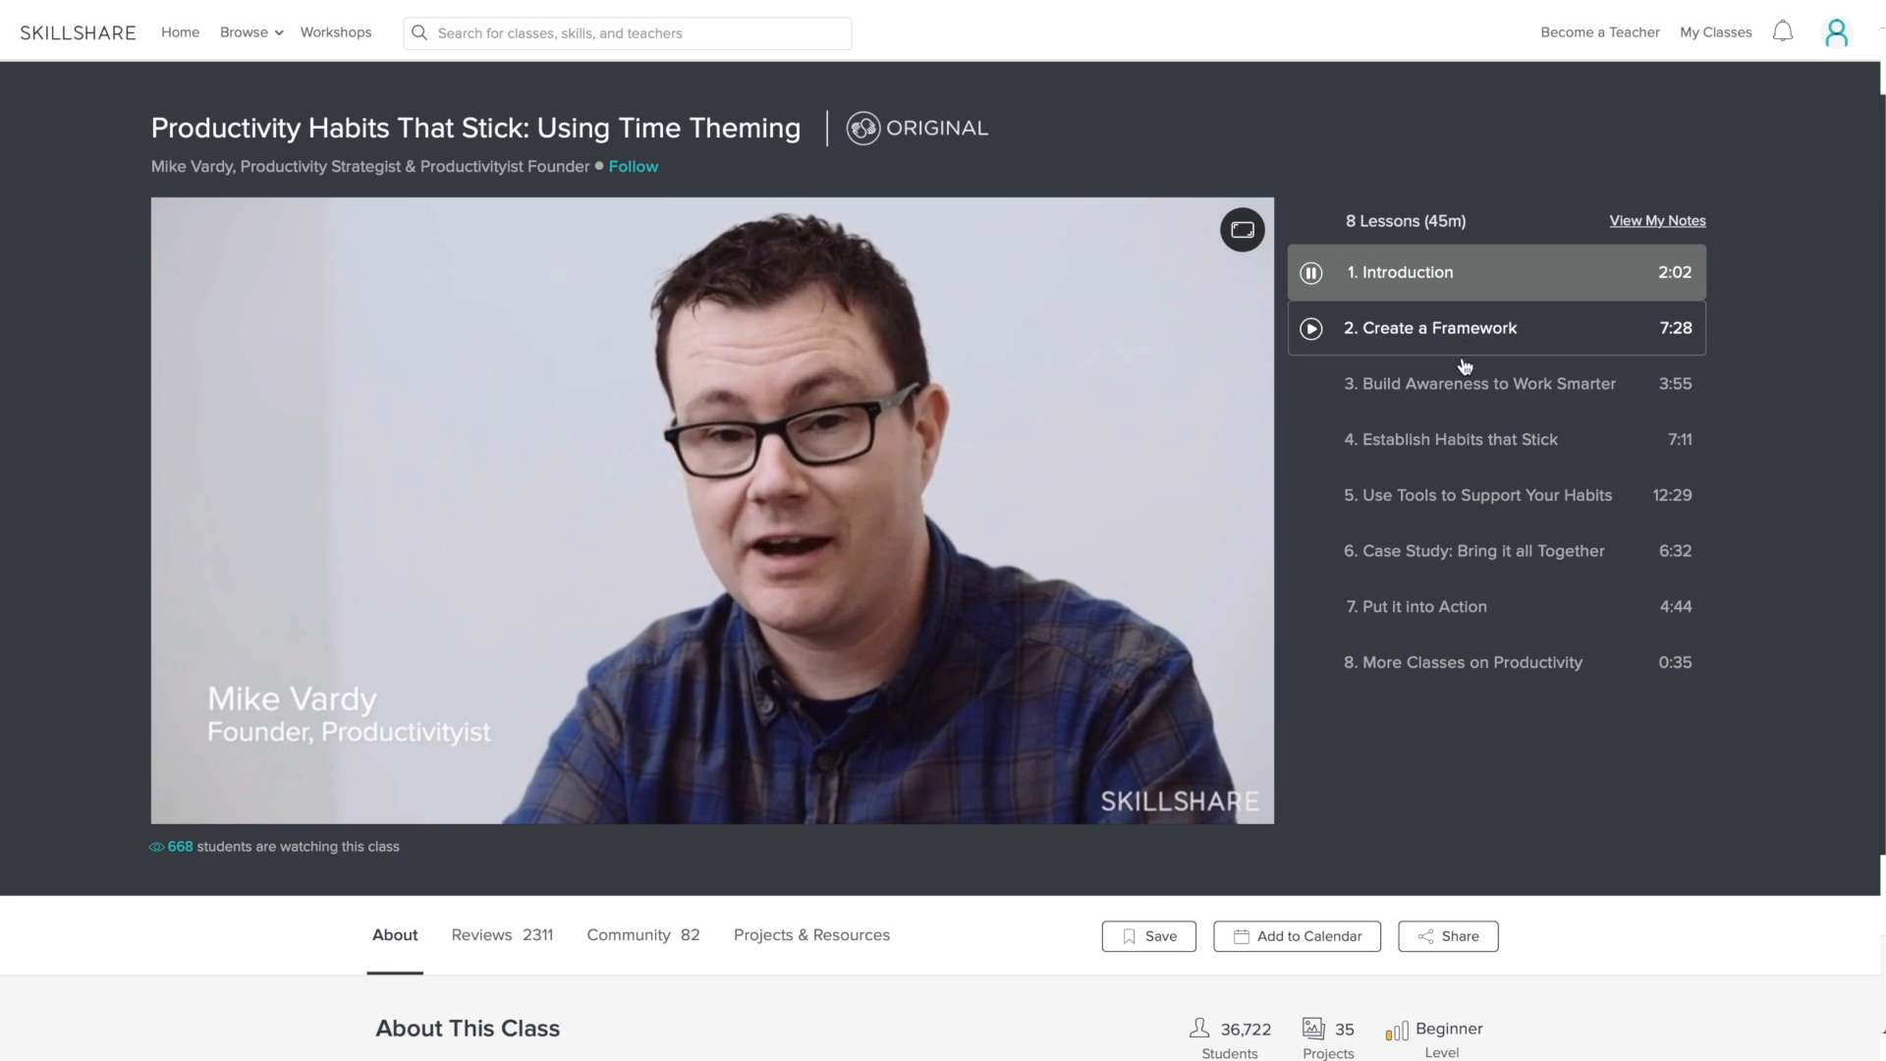
left_click(1458, 495)
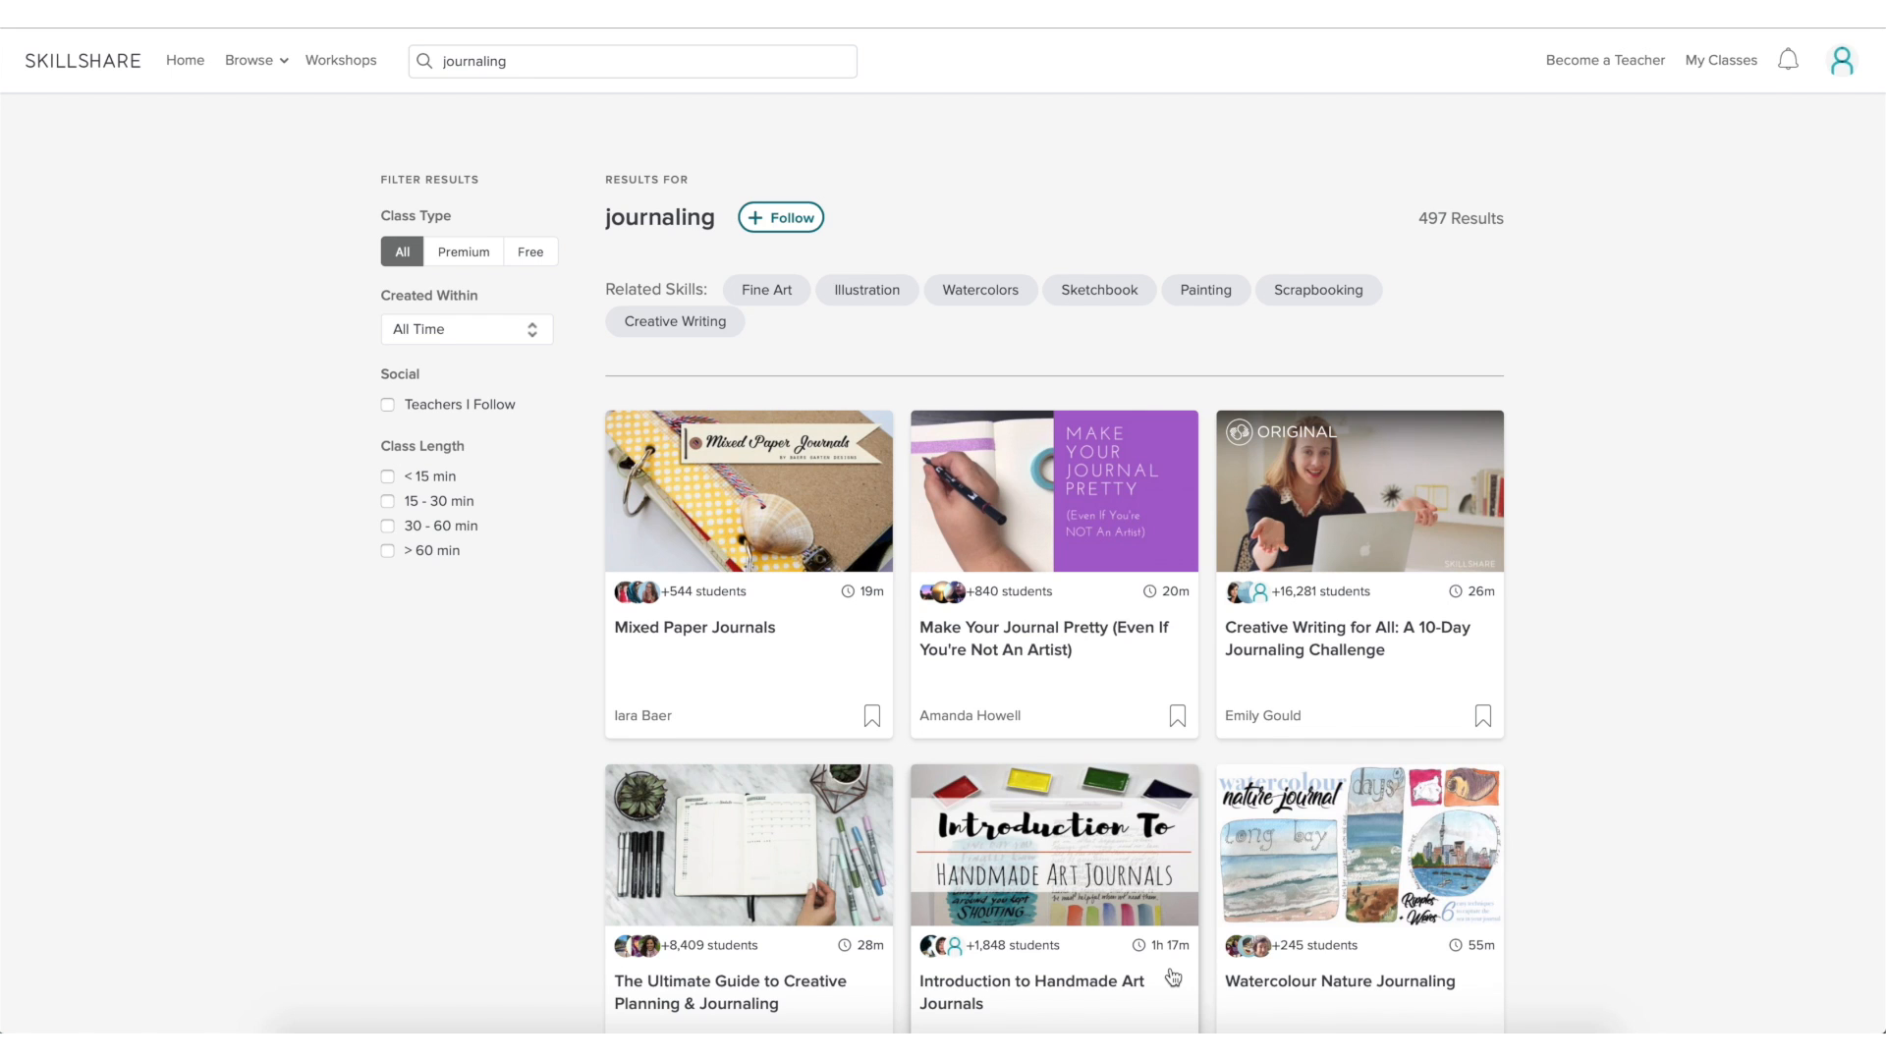
scroll(1173, 976, "down", 5)
scroll(1173, 975, "down", 5)
scroll(1172, 976, "down", 3)
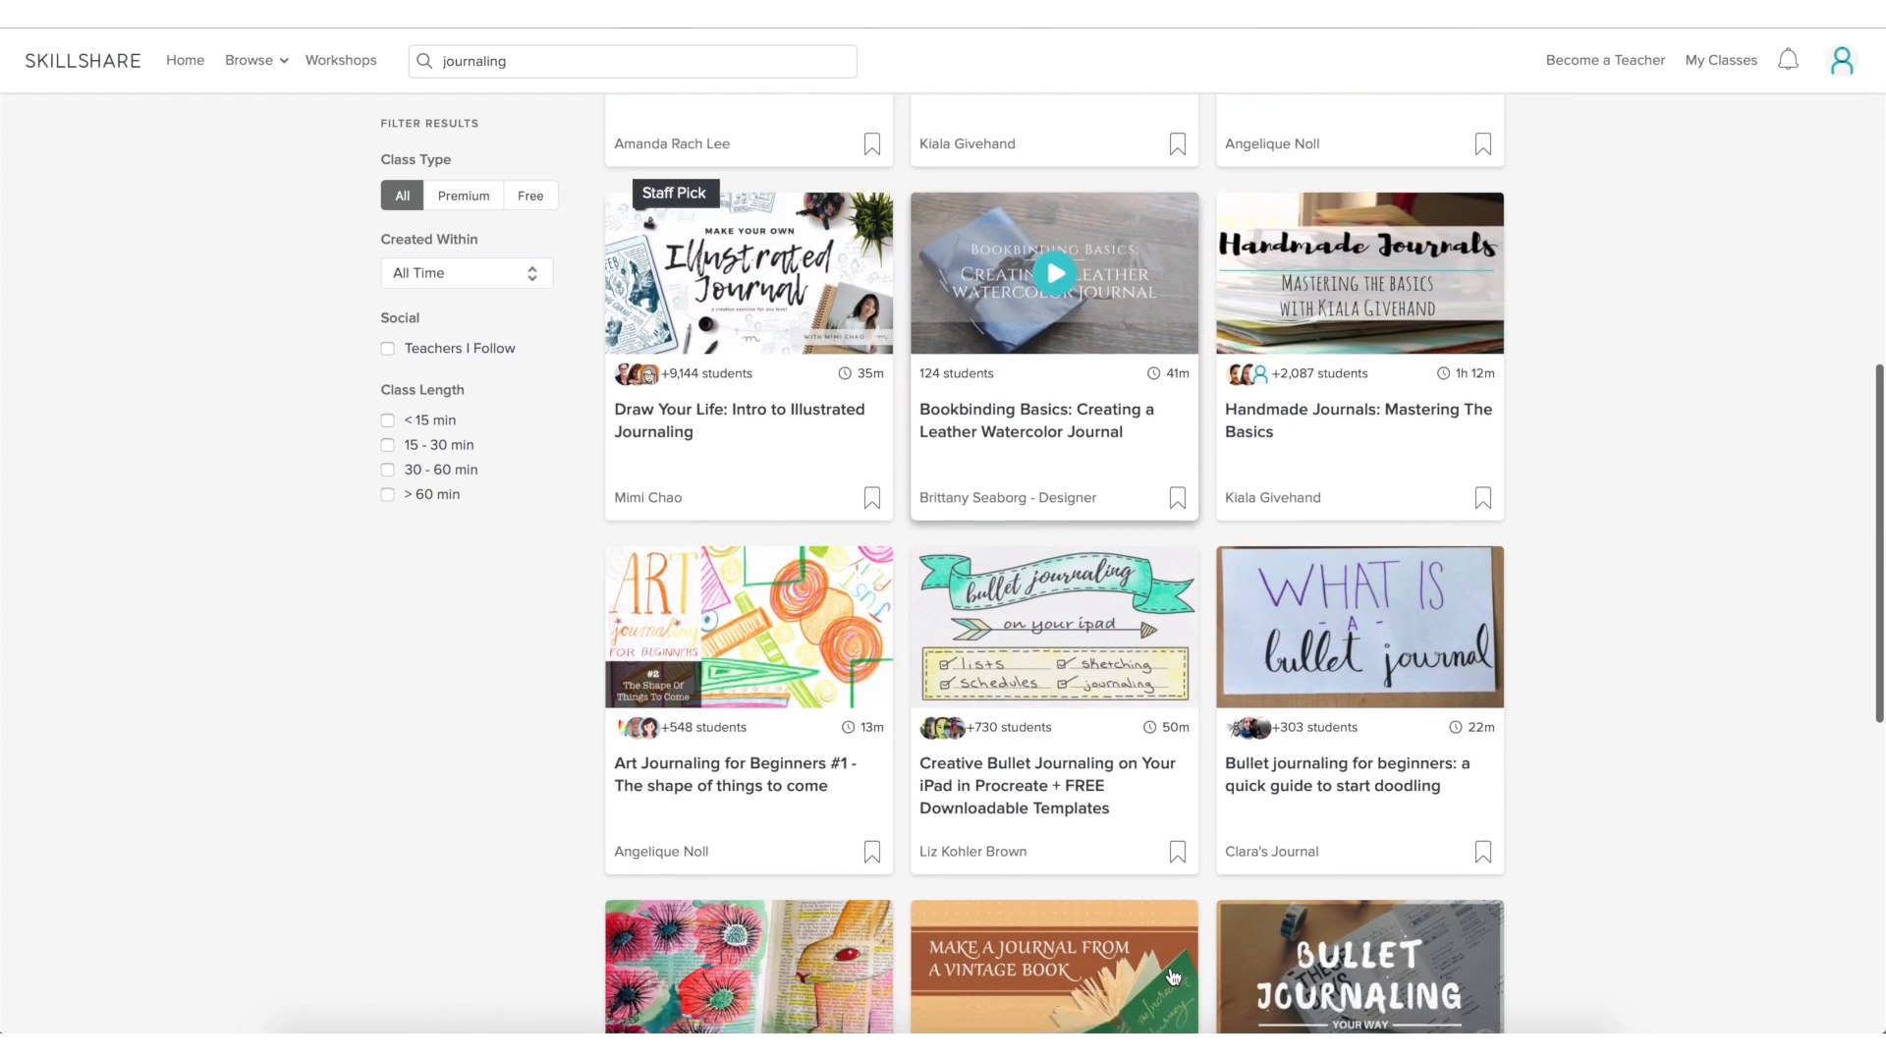
scroll(1173, 975, "down", 3)
scroll(1173, 977, "down", 3)
scroll(1174, 976, "down", 3)
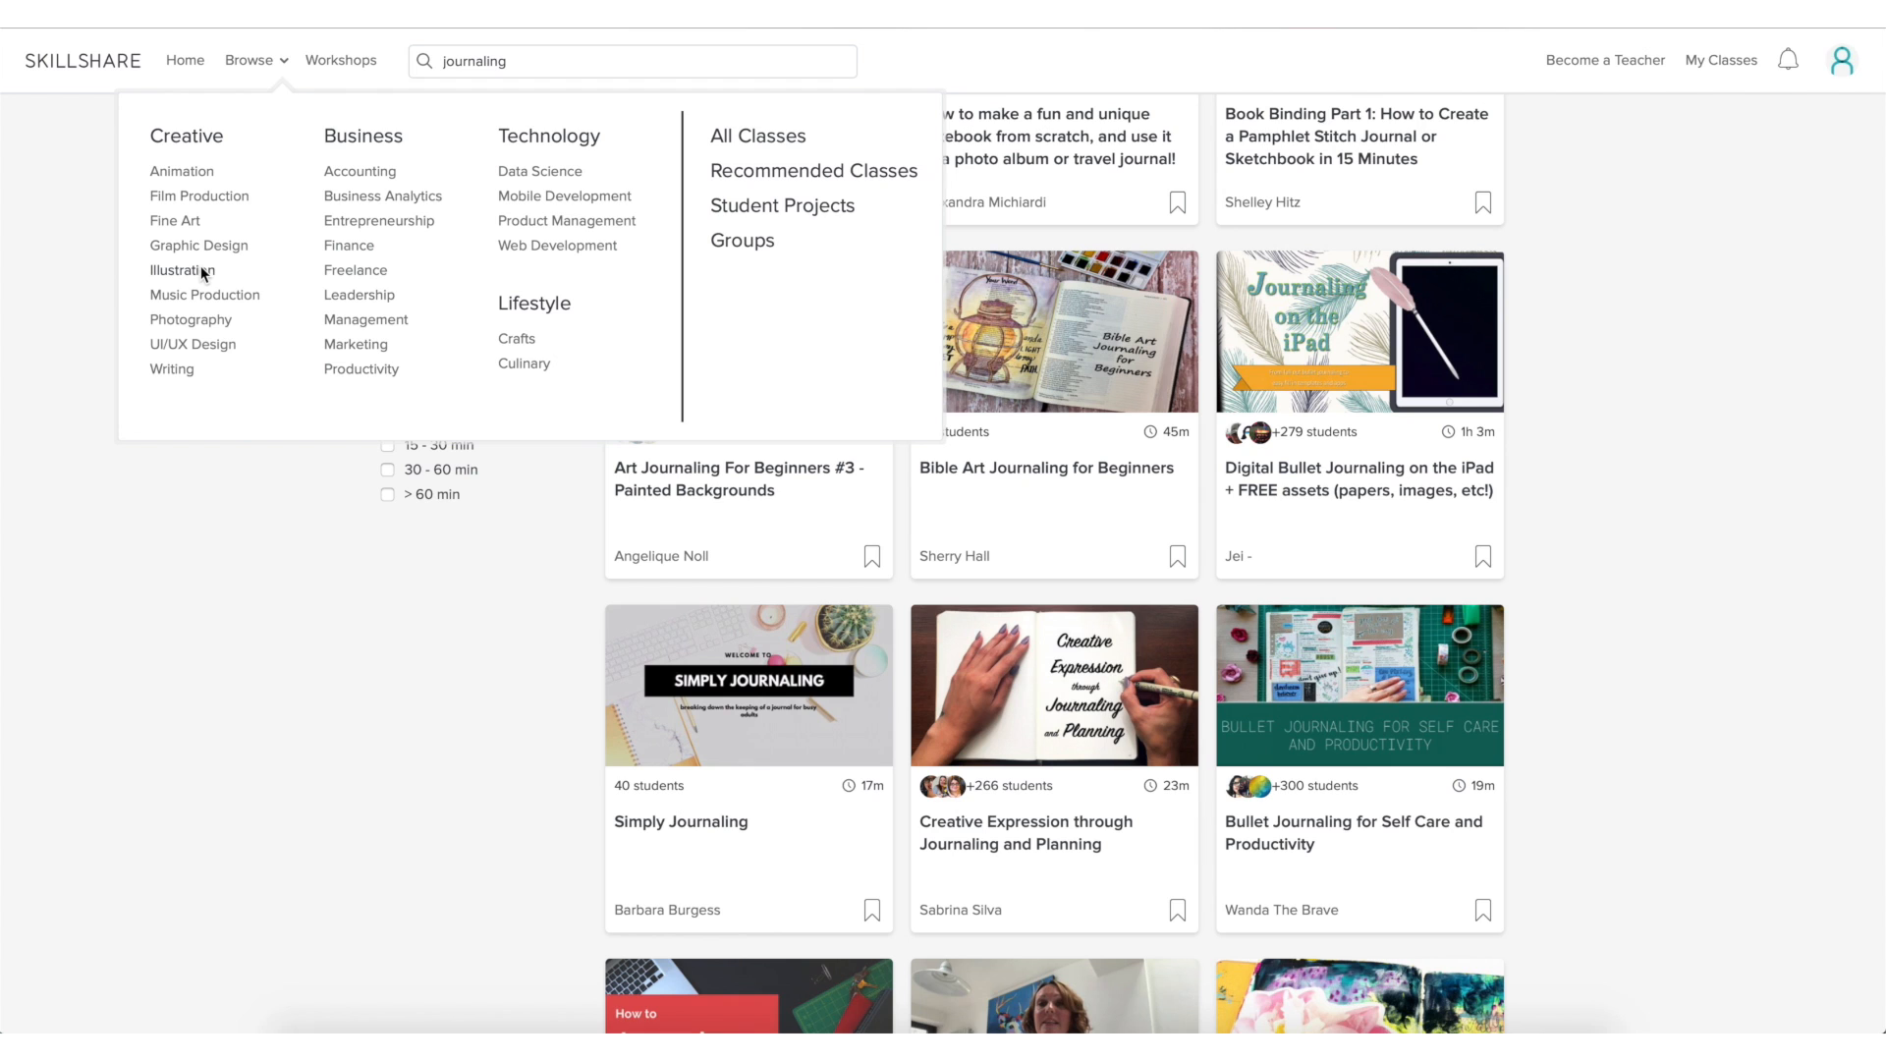
Open the Illustration class category from the Browse menu.
left_click(181, 270)
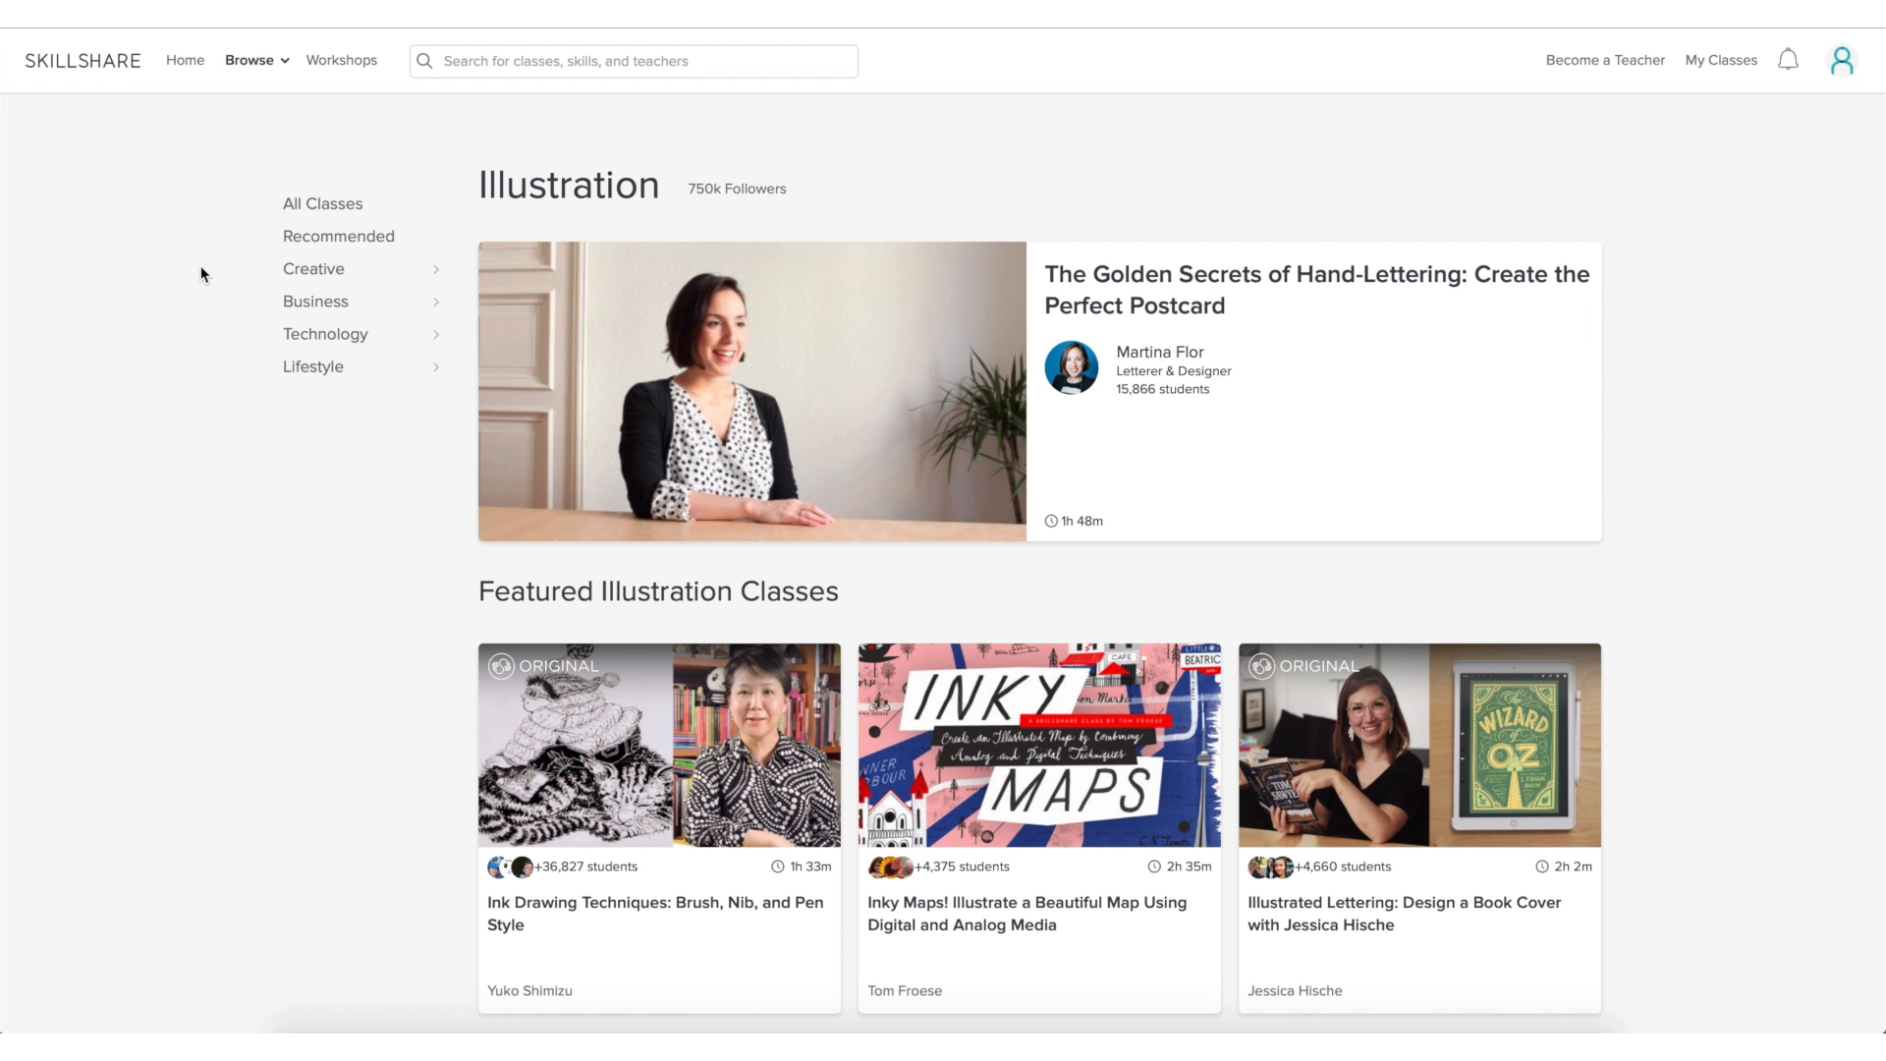